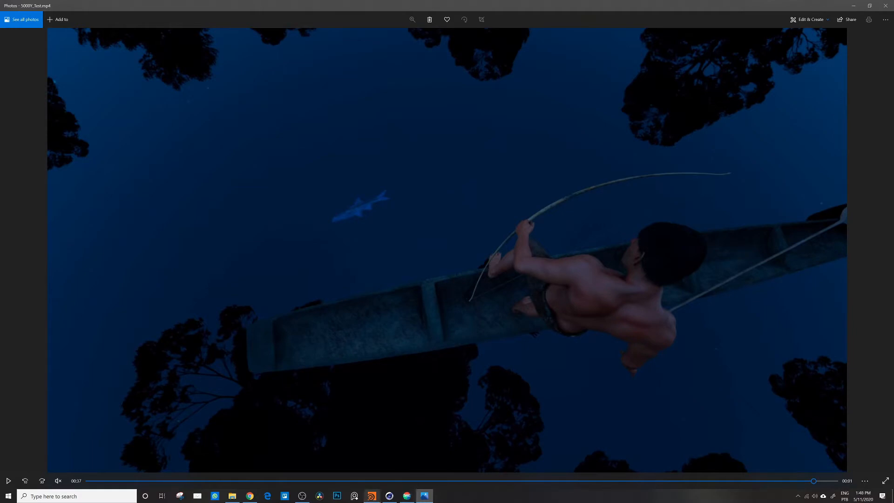
Step: Switch to Houdini and look over the bow's node network inside arcGen
mouse_move(407, 498)
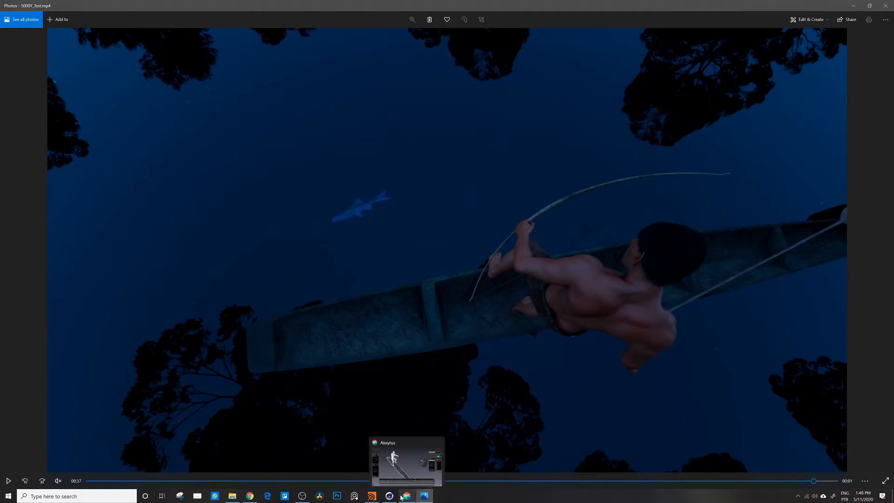
left_click(376, 497)
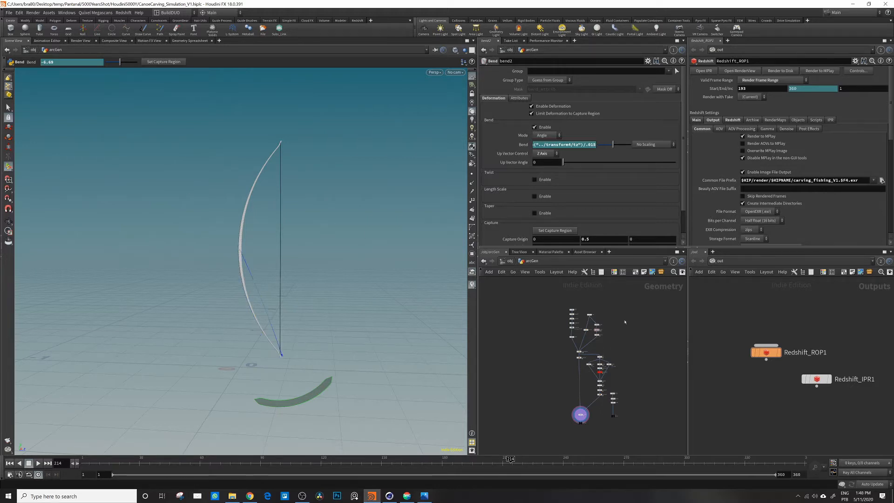
scroll(580, 298, "up", 3)
scroll(573, 315, "up", 5)
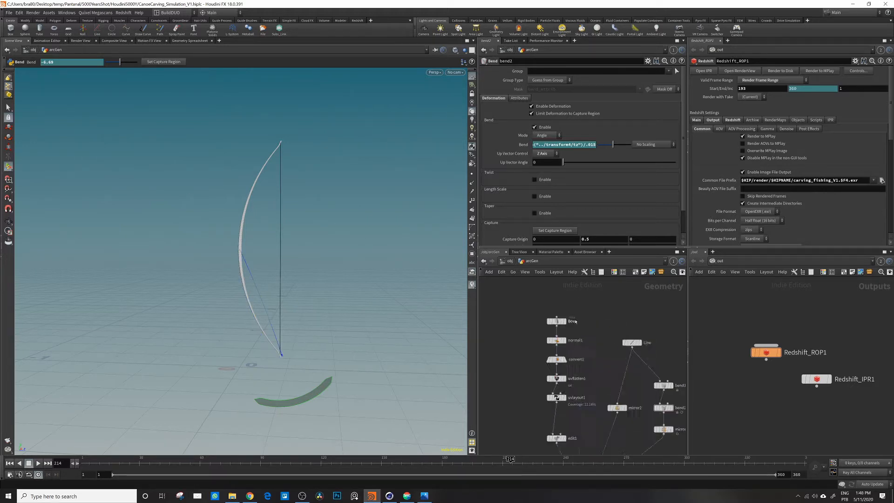
middle_click_drag(586, 303, 572, 307)
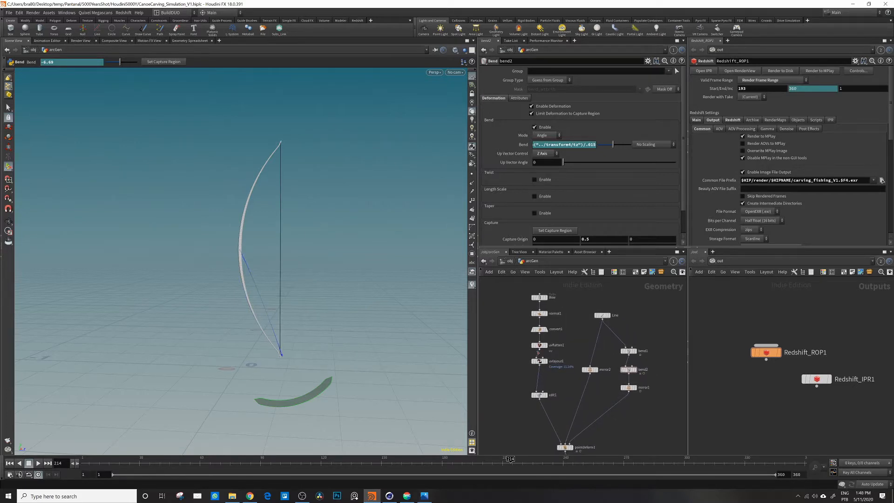
Step: Switch to akeytsu and scrub through the BowandArrow animation, examining the archer's pose and bow from several angles
left_click(405, 496)
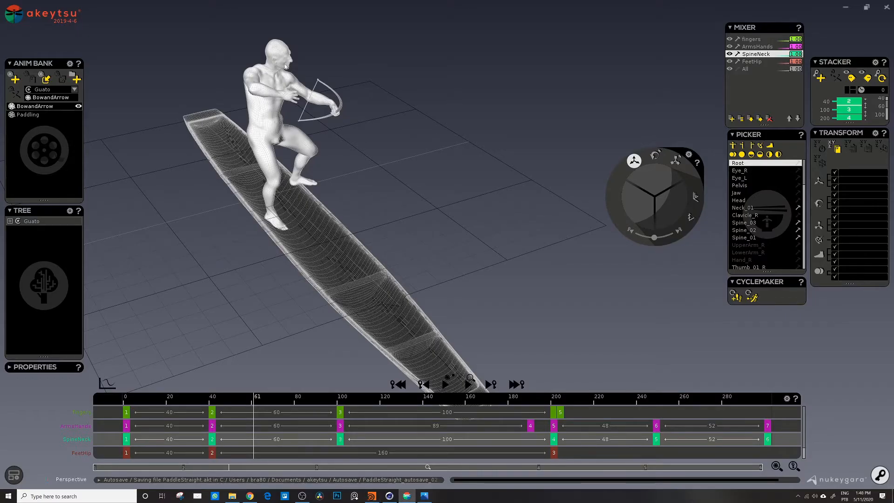
left_click_drag(172, 399, 347, 397)
scroll(275, 85, "up", 5)
middle_click_drag(284, 66, 298, 239, "alt")
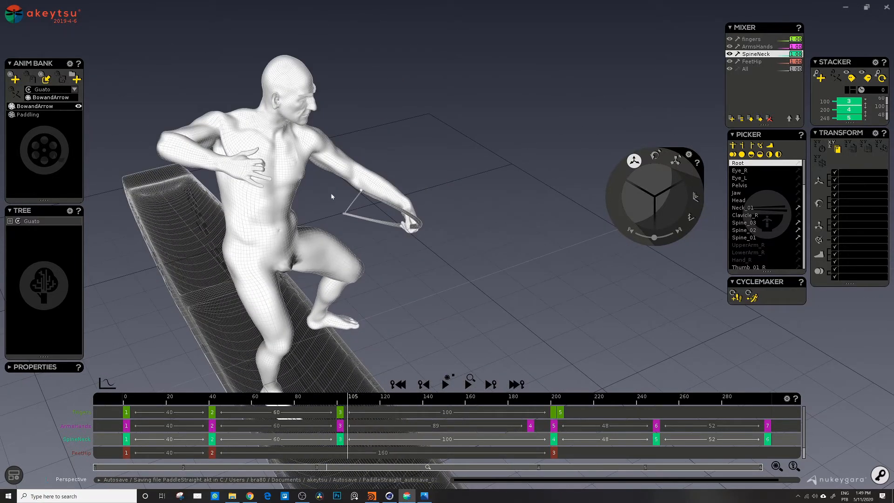
mouse_move(351, 401)
left_mouse_down()
mouse_move(577, 409)
mouse_move(290, 406)
mouse_move(297, 401)
left_mouse_up()
middle_click_drag(307, 274, 214, 161)
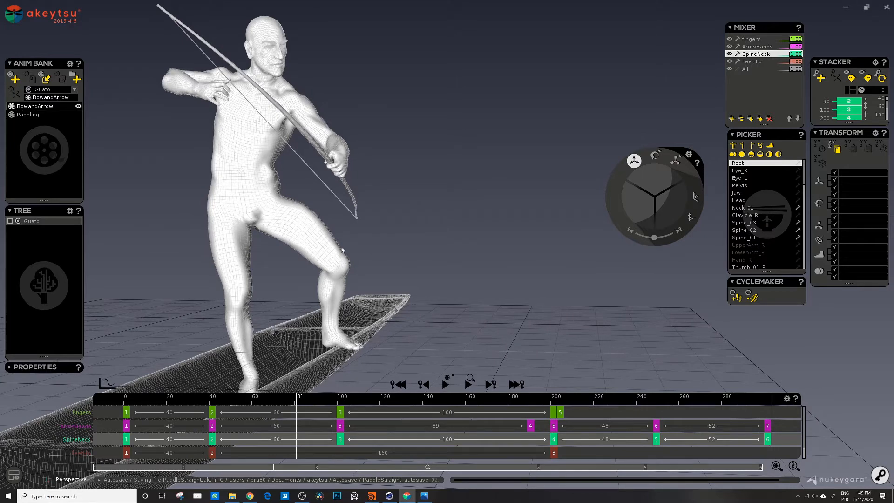
scroll(507, 210, "down", 5)
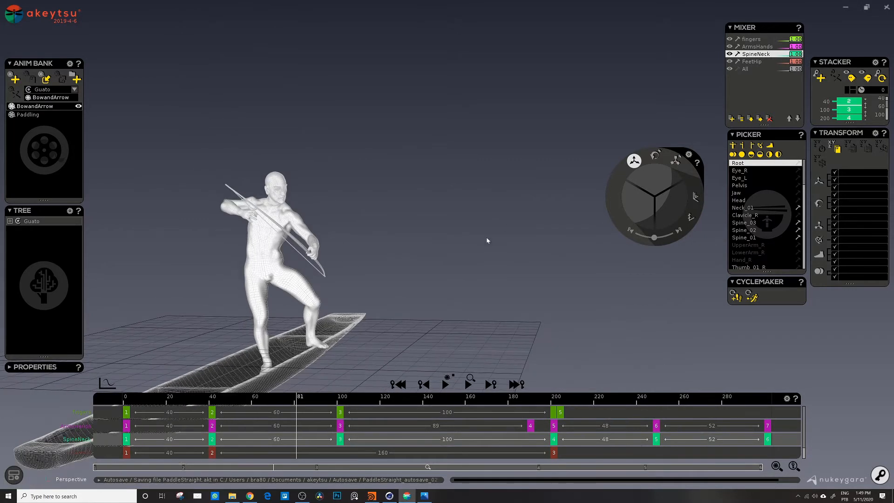
left_click_drag(298, 397, 507, 398)
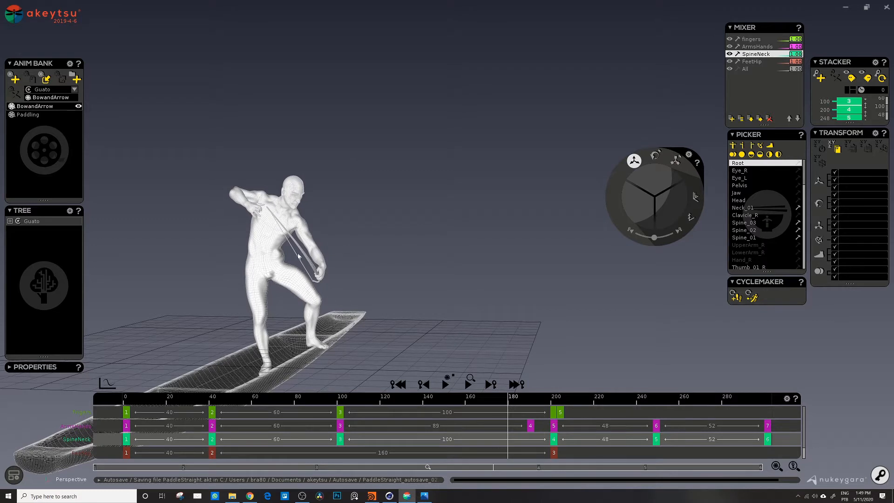
left_click_drag(376, 398, 537, 399)
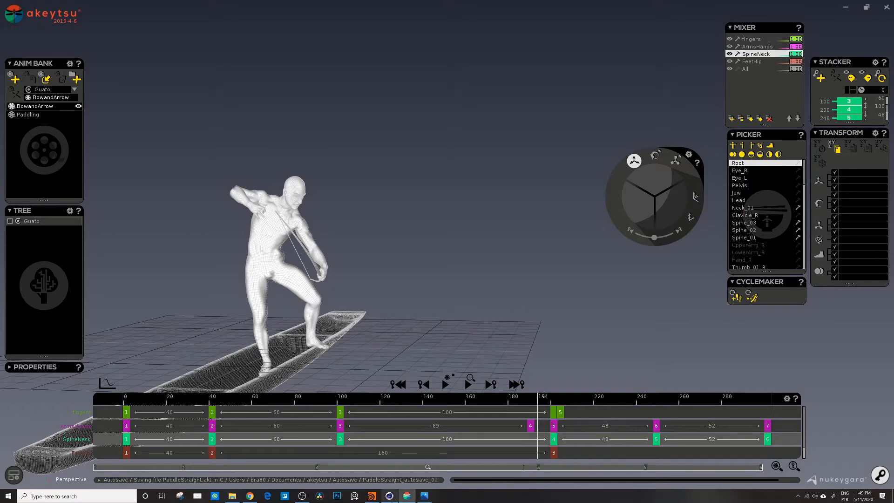
Step: Switch back to Houdini and, at frame 12, move the transform4 handle to test how the bowstring drives the bend
left_click(371, 496)
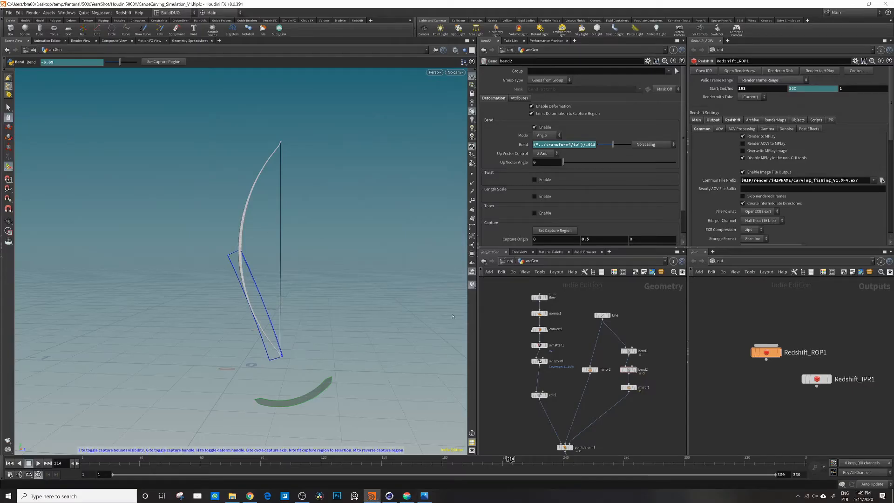
middle_click_drag(682, 390, 655, 401)
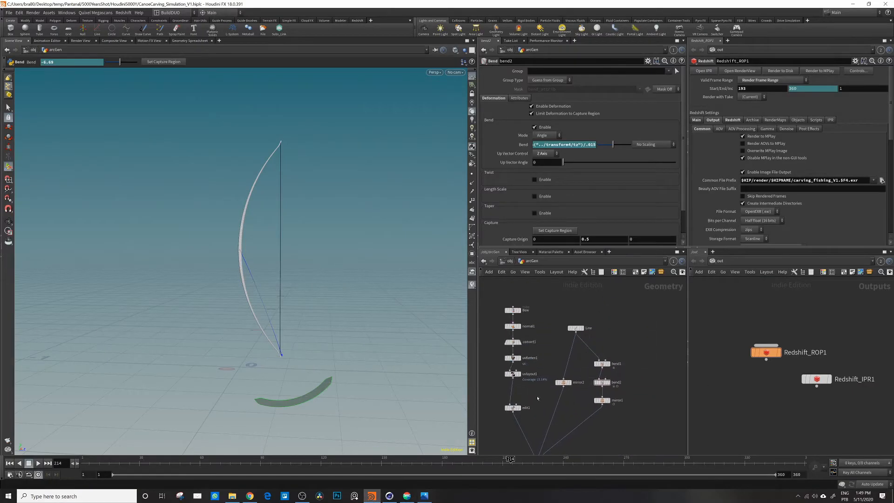
scroll(523, 284, "up", 5)
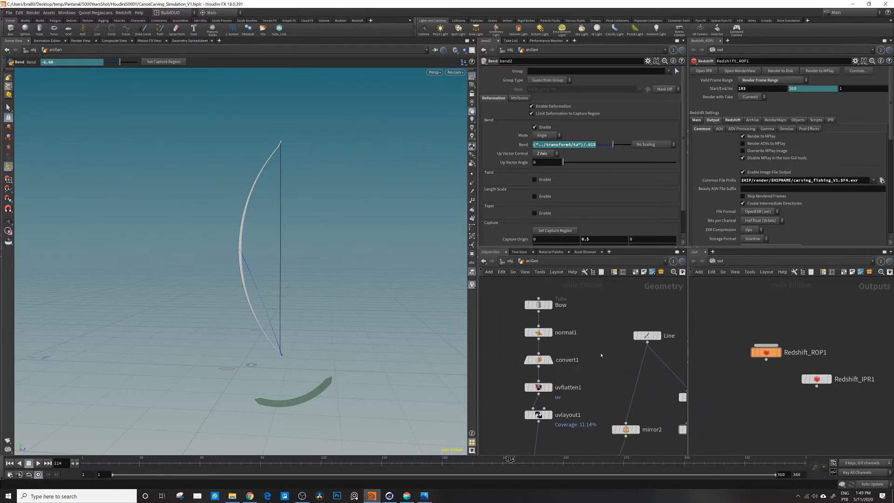
scroll(606, 355, "down", 6)
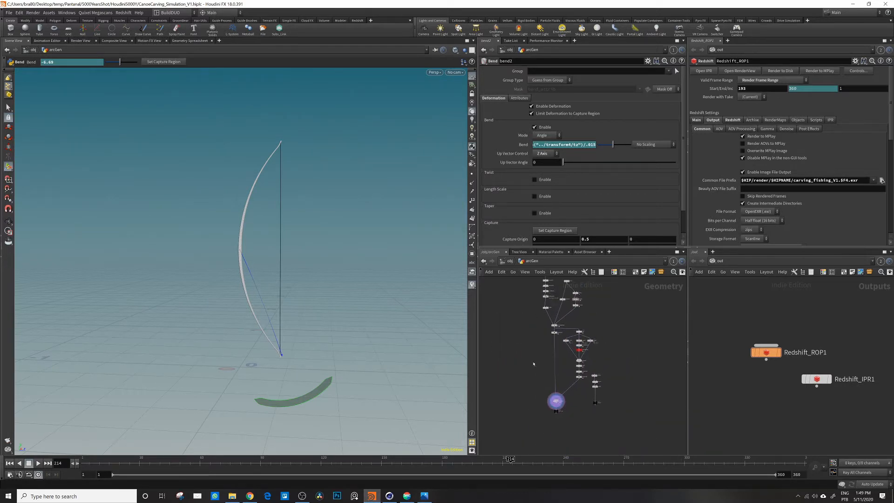
scroll(592, 369, "up", 4)
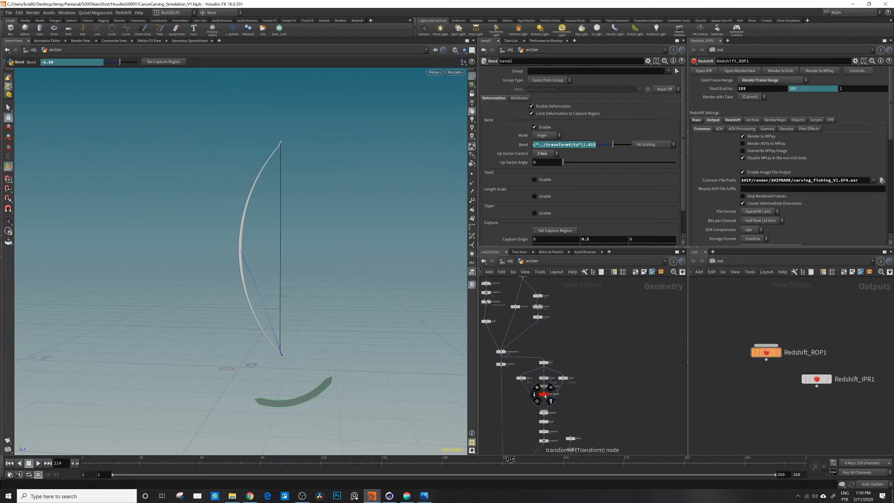
left_click(543, 394)
left_click(103, 462)
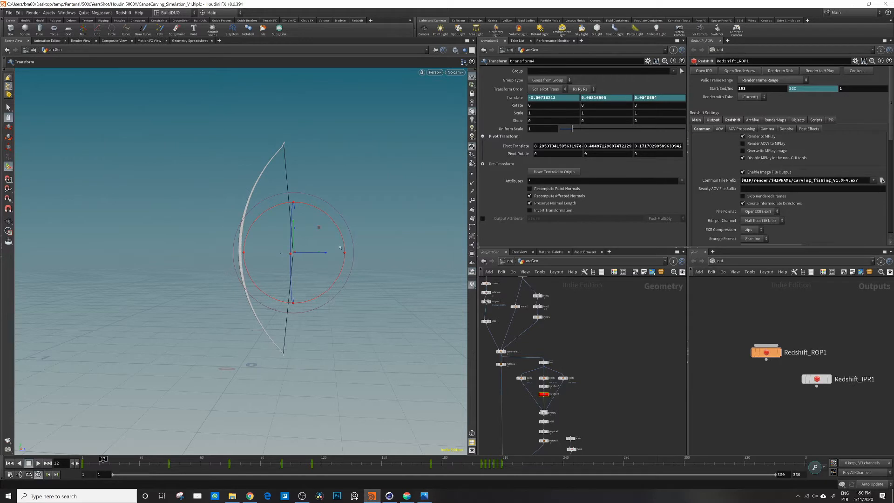
left_click_drag(326, 254, 307, 227)
left_click(568, 349)
Step: Display the Bow tube, normal1 and convert1 nodes in turn to review their settings
scroll(573, 372, "down", 2)
middle_click_drag(621, 386, 646, 410)
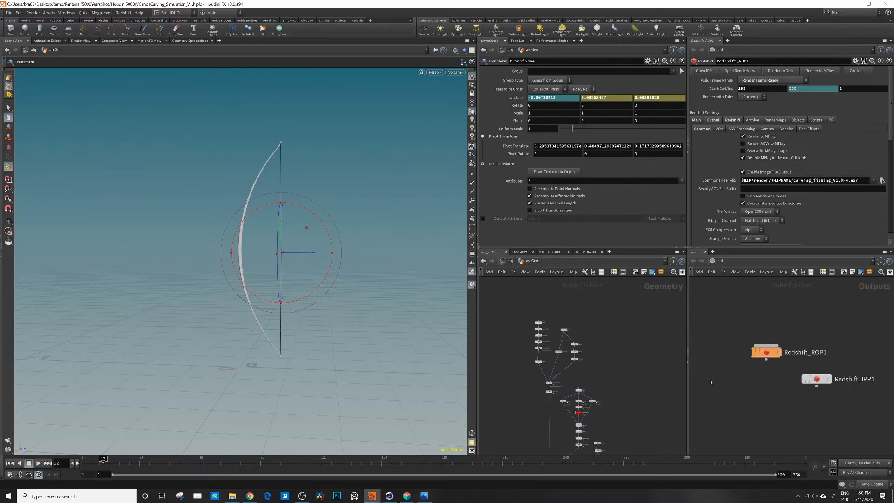
scroll(551, 342, "up", 5)
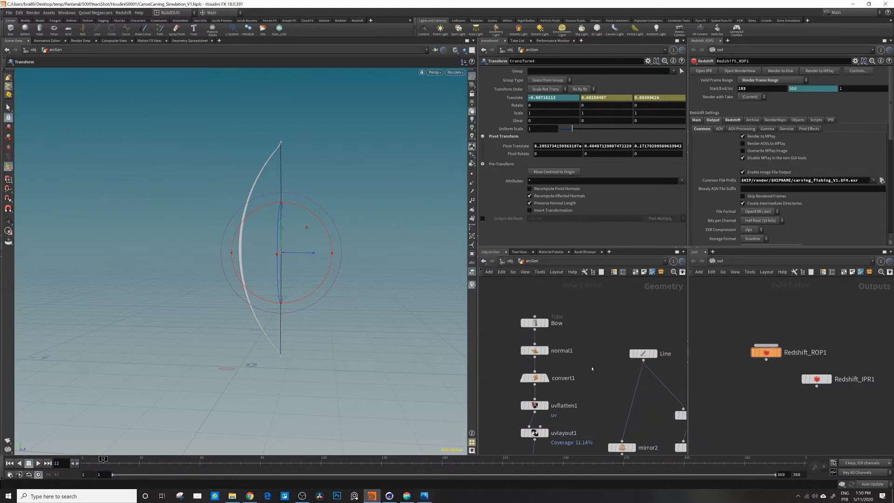
left_click(542, 324)
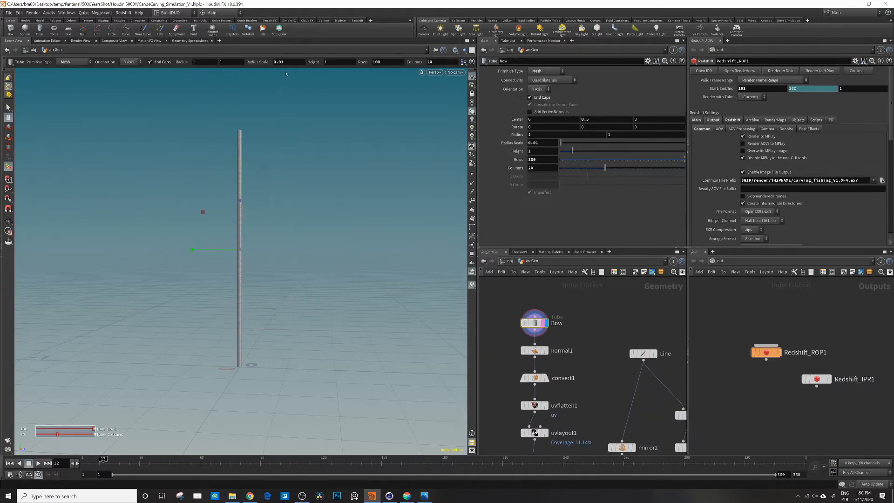
left_click(541, 352)
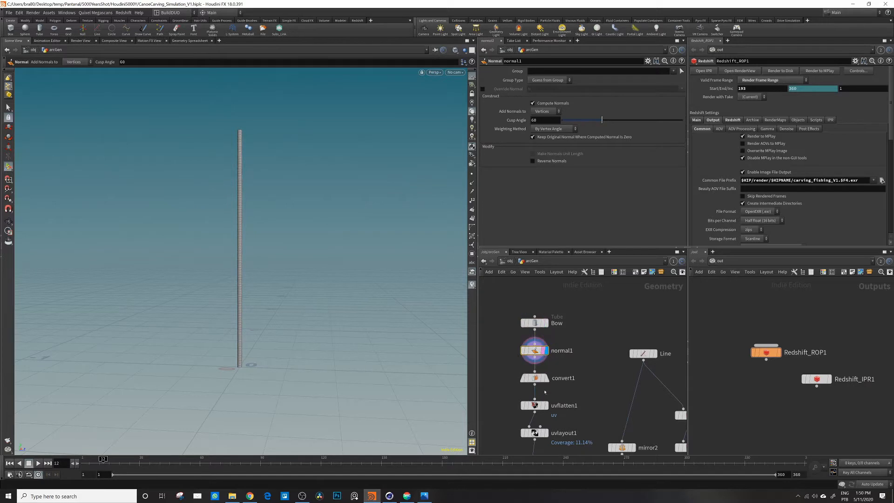
left_click(535, 378)
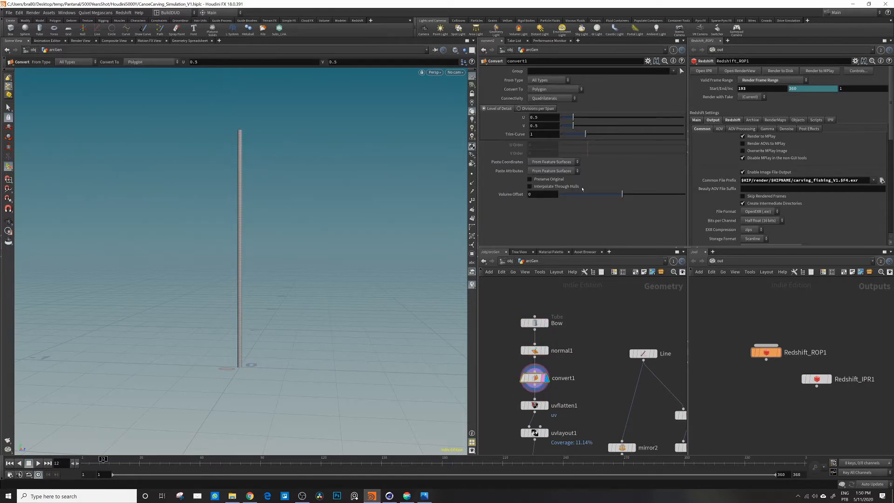
Step: Display uvflatten1 and bring up its flattening Seams selection to examine the seam edges along the tube and its end cap
middle_click_drag(536, 402, 539, 346)
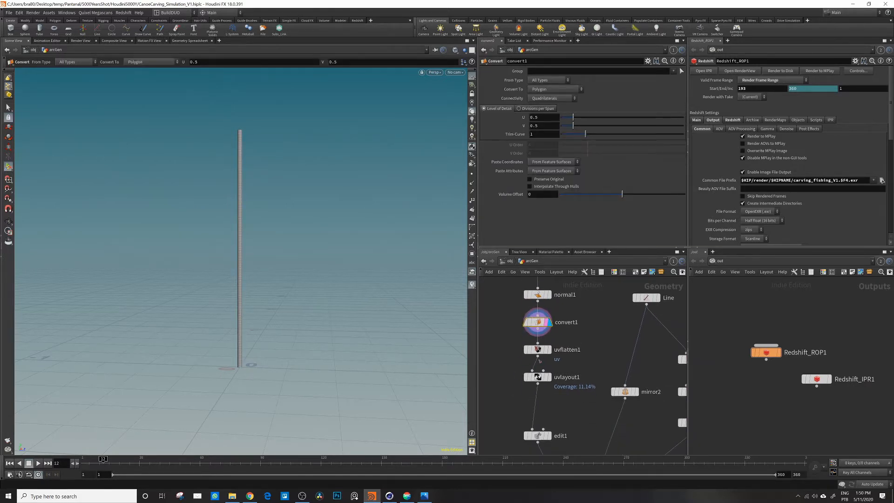
left_click(548, 349)
left_click(539, 350)
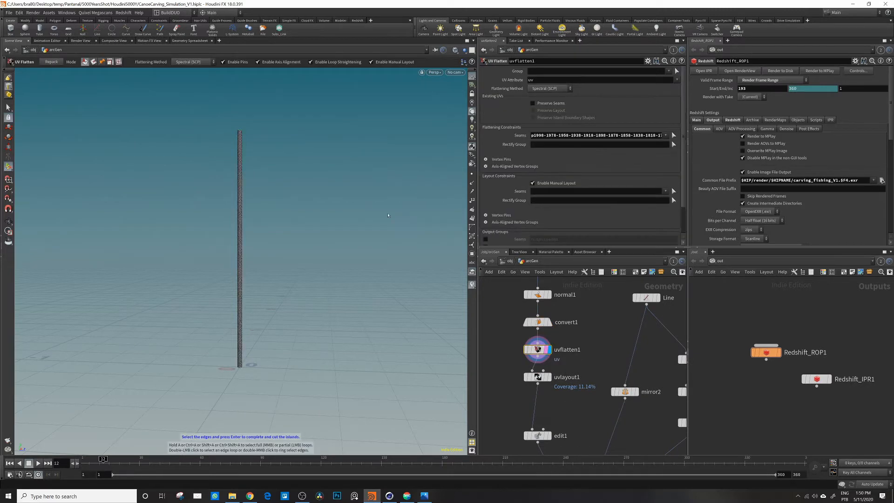
key("Escape")
left_click_drag(209, 213, 229, 212, "alt")
left_click(673, 135)
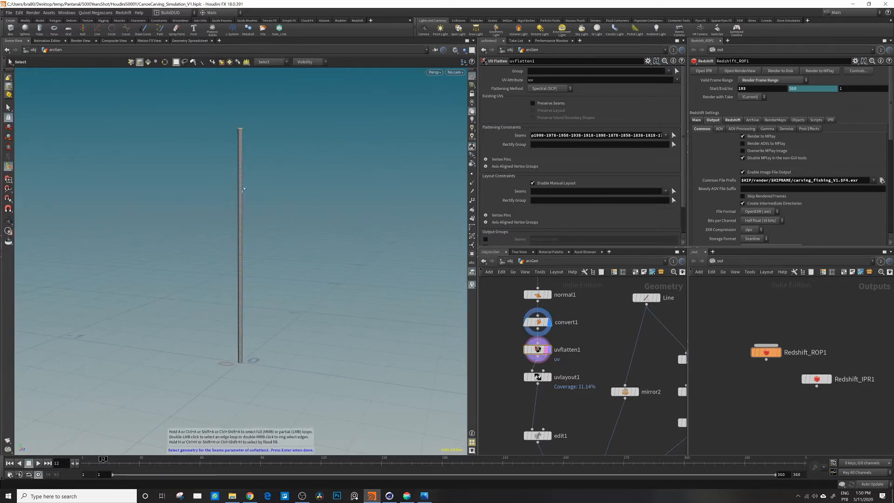
right_click_drag(241, 140, 303, 152, "alt")
left_click_drag(303, 151, 255, 140, "alt")
left_click_drag(249, 279, 242, 184, "alt")
middle_click_drag(271, 326, 266, 288, "alt")
mouse_move(266, 288)
left_mouse_down("alt")
mouse_move(268, 311)
mouse_move(272, 293)
left_mouse_up("alt")
right_click_drag(272, 293, 458, 346, "alt")
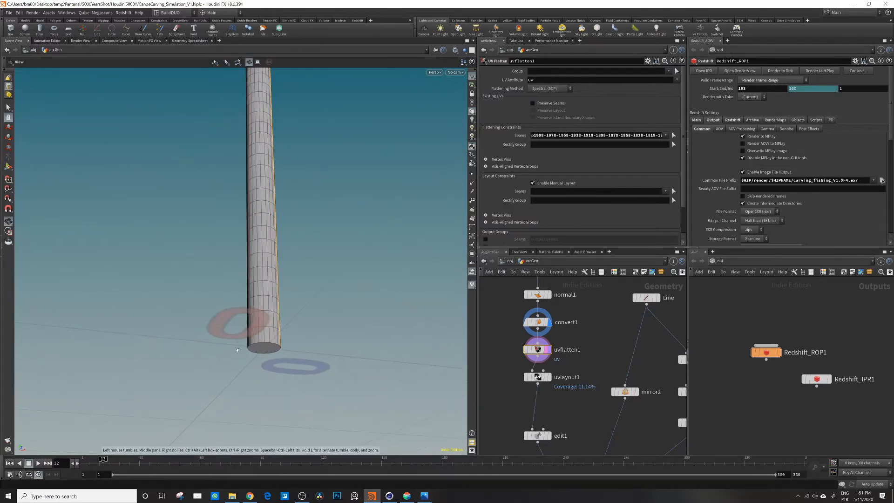
left_click_drag(279, 320, 209, 346, "alt")
key("Return")
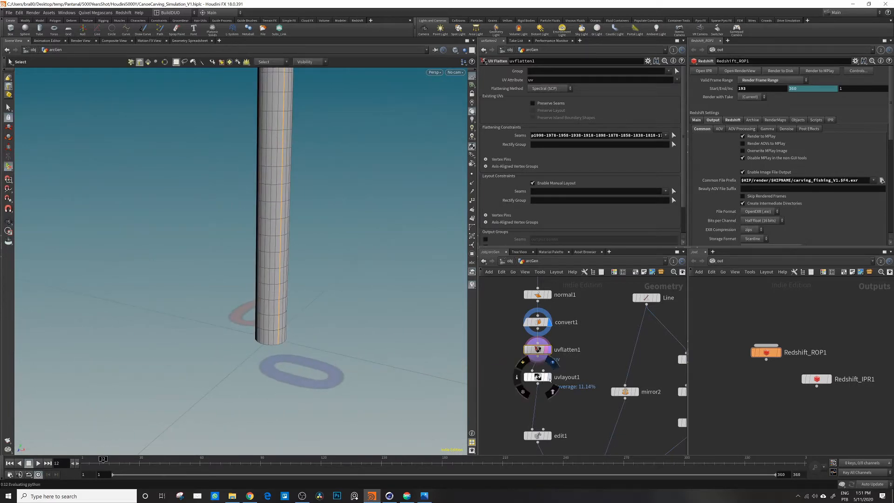
Step: Display the uvlayout1 node and inspect the packed islands in the UV view, finishing back in the perspective view
left_click(535, 377)
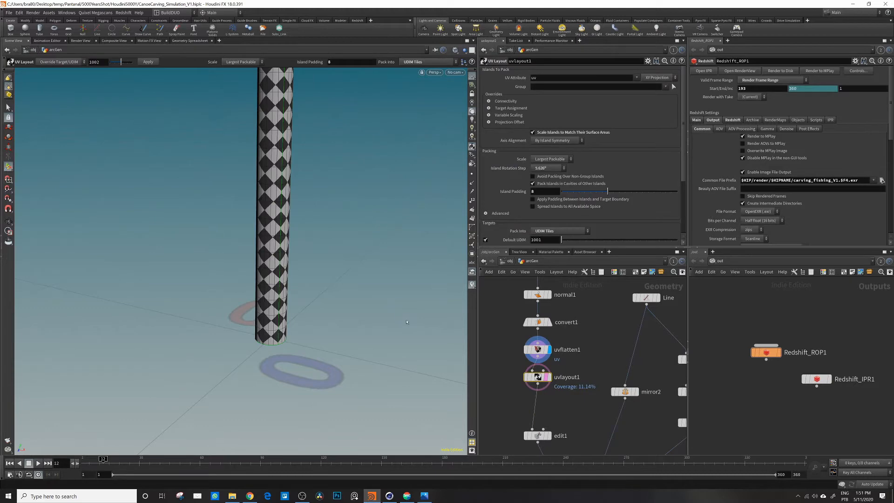
key("5")
left_click(550, 377)
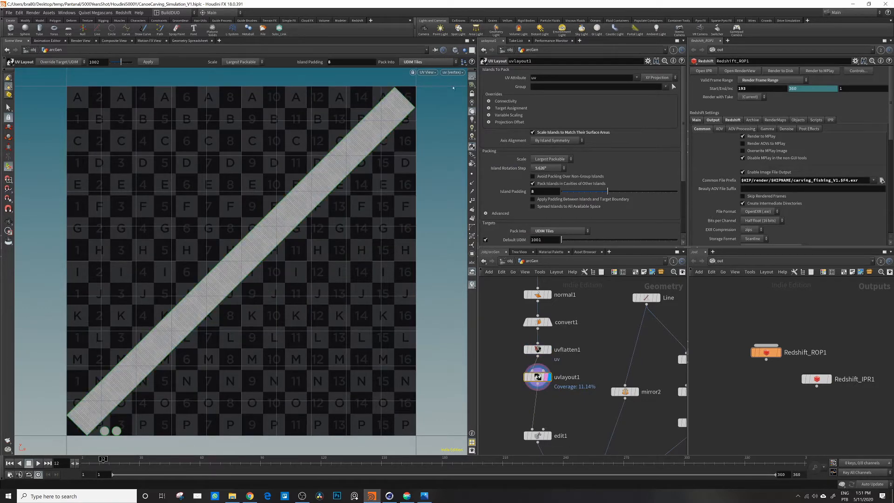
middle_click_drag(572, 434, 570, 388)
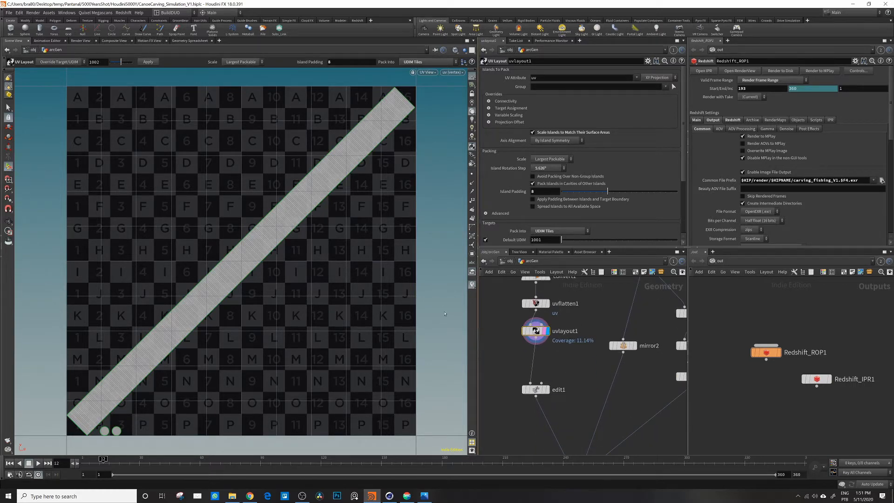
key("space+1")
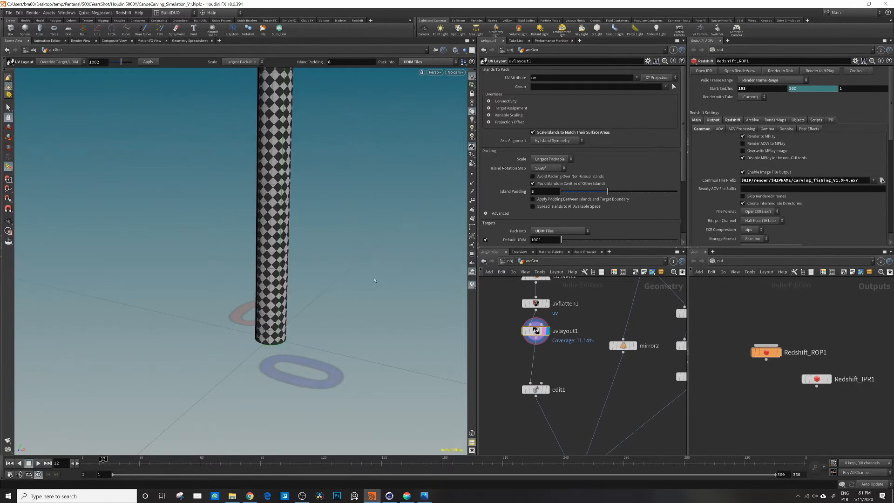
Step: Display the edit1 node and examine how its soft scaling tapers the bow towards both ends
left_click(546, 389)
left_click(541, 391)
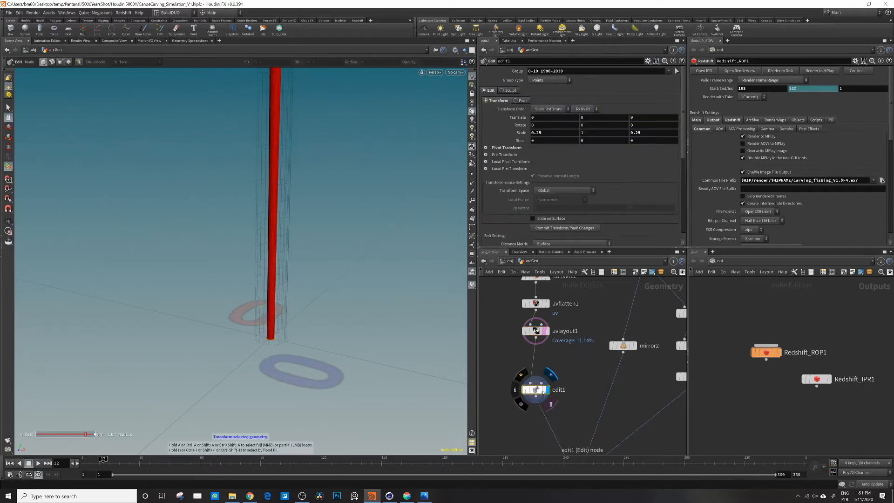
key("space")
middle_click_drag(312, 257, 301, 297)
right_click_drag(301, 297, 154, 292)
middle_click_drag(308, 190, 256, 344)
right_click_drag(335, 240, 232, 246)
middle_click_drag(232, 246, 210, 241)
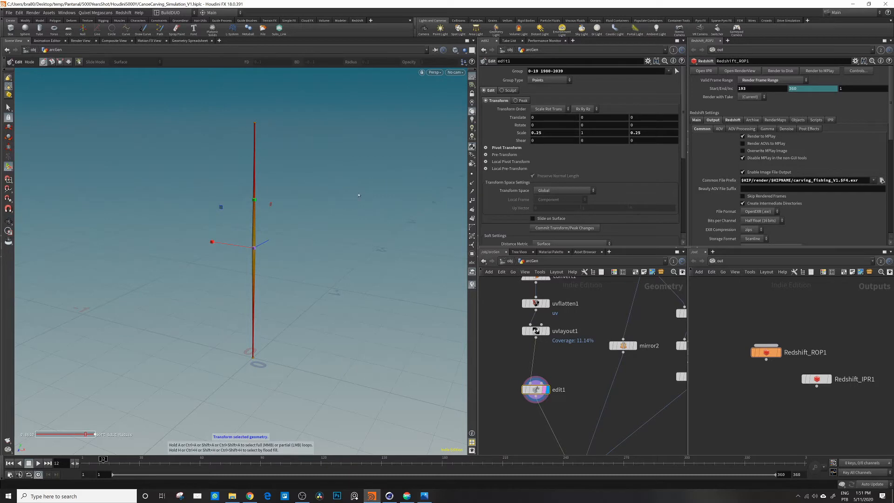
key("space")
right_click_drag(251, 117, 331, 269)
right_click_drag(422, 314, 345, 327)
middle_click_drag(345, 327, 225, 181)
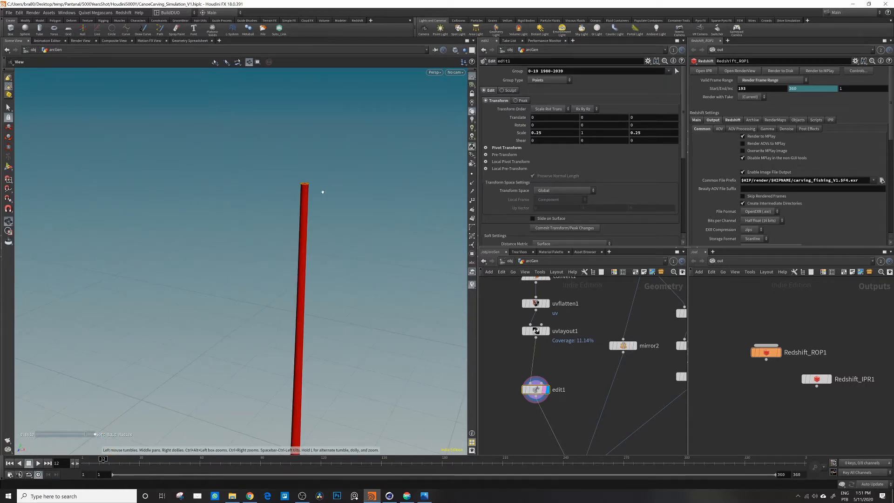
left_click_drag(373, 262, 372, 225)
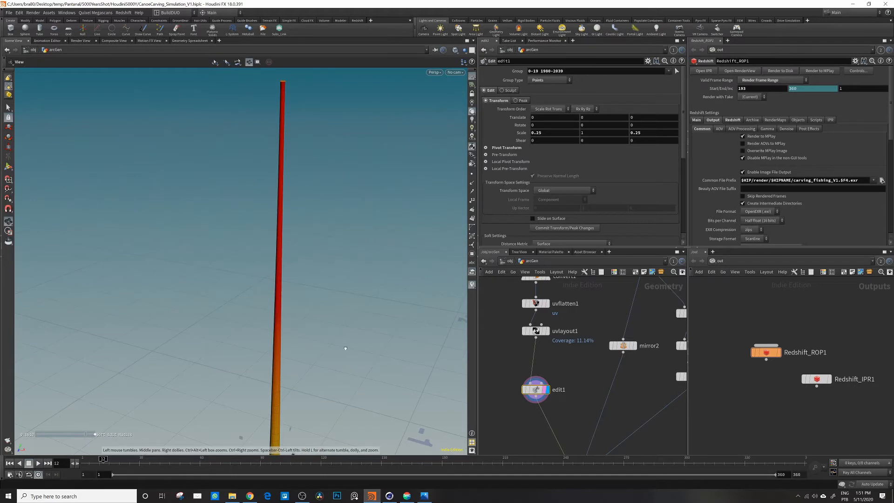
left_click_drag(360, 287, 278, 294)
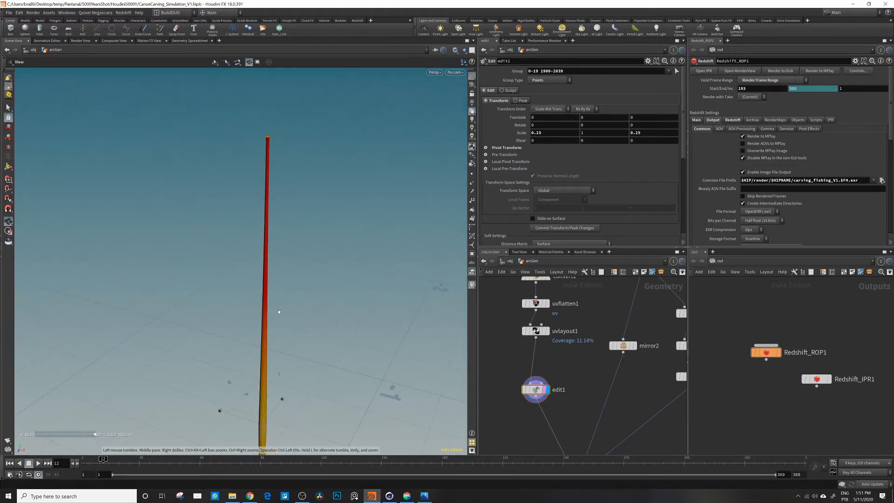
Step: Review the Soft Radius and other soft settings of edit1 and examine the tapered bow along its full length
key("Return")
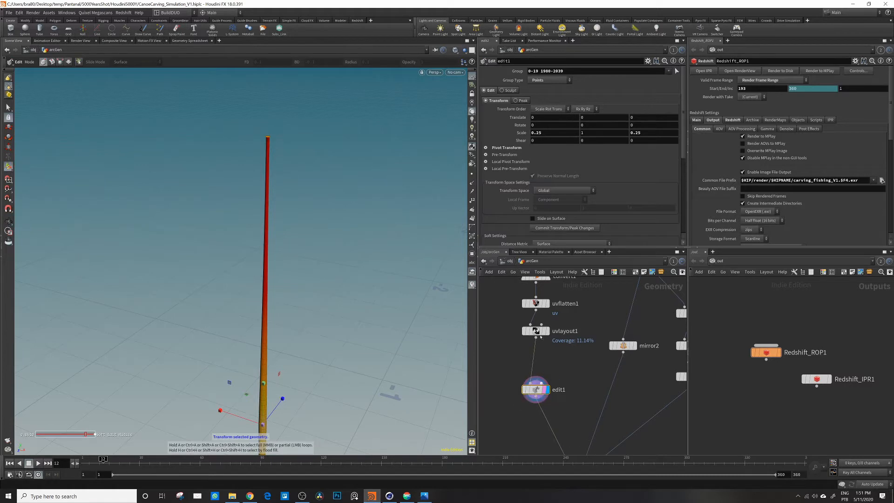
scroll(505, 144, "down", 2)
scroll(506, 143, "down", 5)
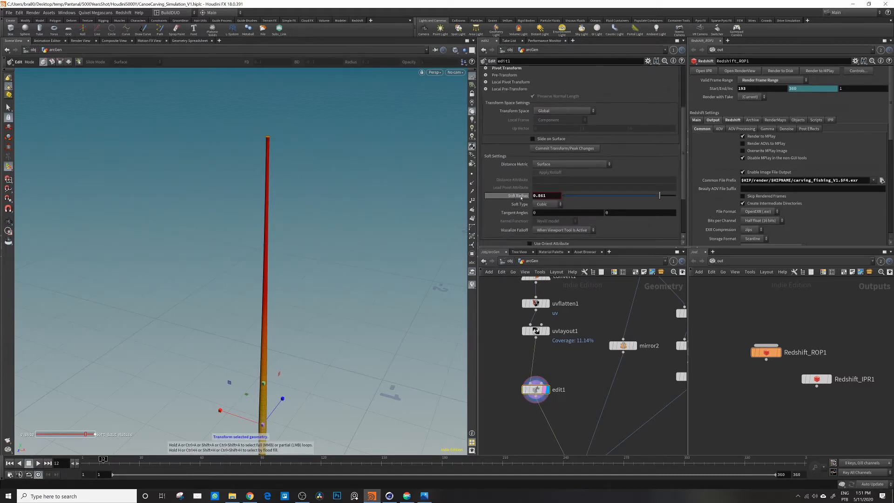
left_click_drag(263, 300, 325, 98, "alt")
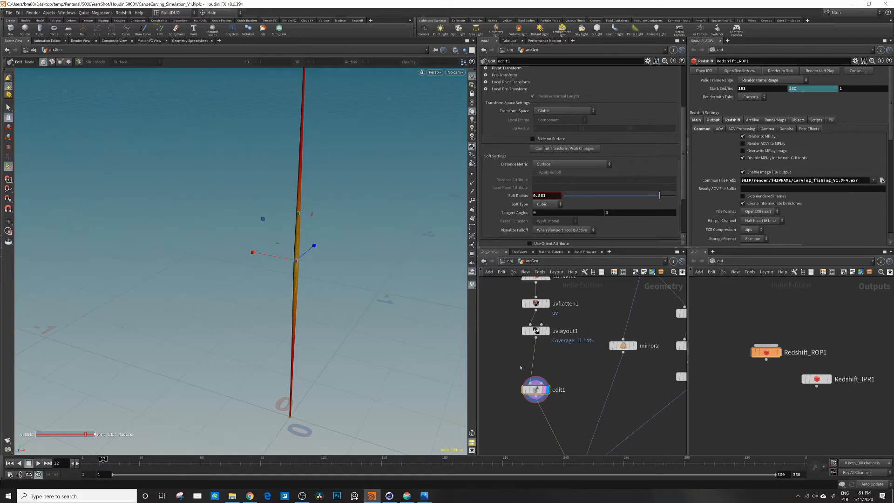
Step: Display the Line node and examine its settings and the guide line from a lower perspective angle
scroll(523, 345, "down", 5)
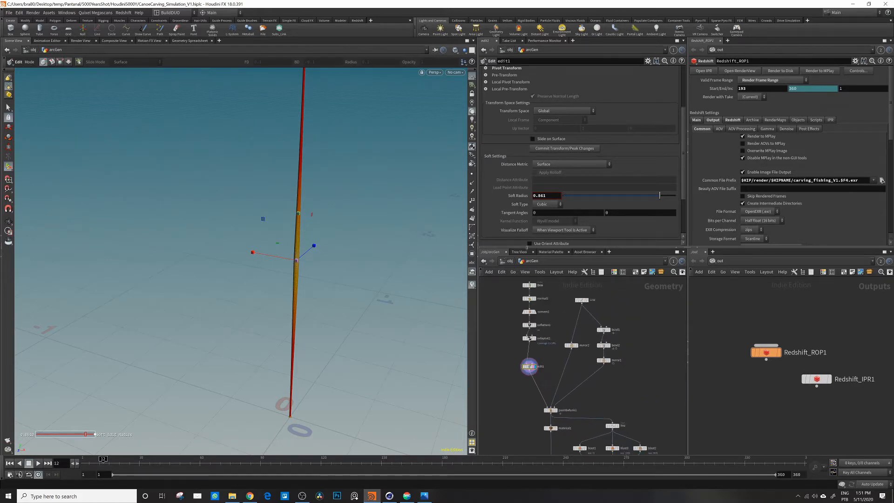
scroll(582, 328, "down", 2)
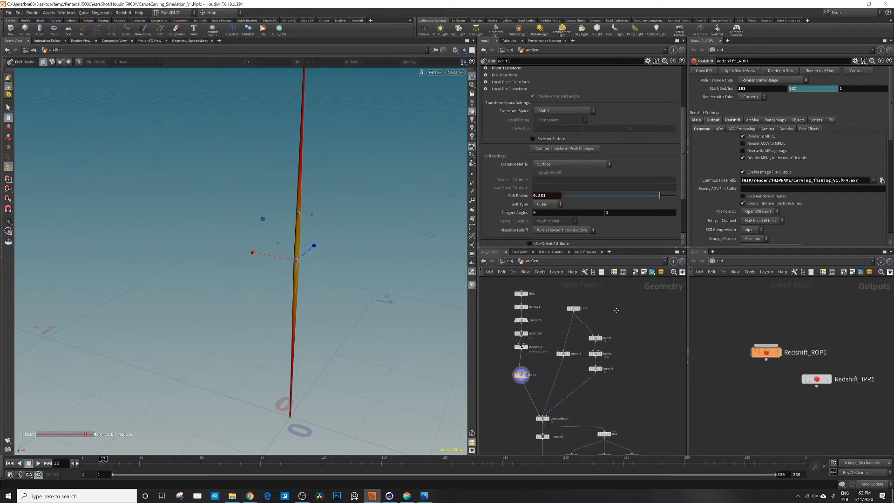
scroll(581, 329, "up", 5)
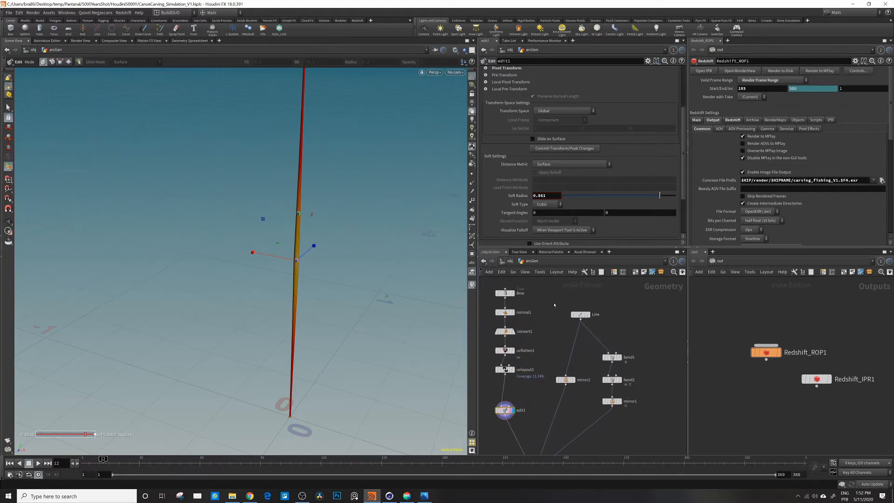
left_click(588, 315)
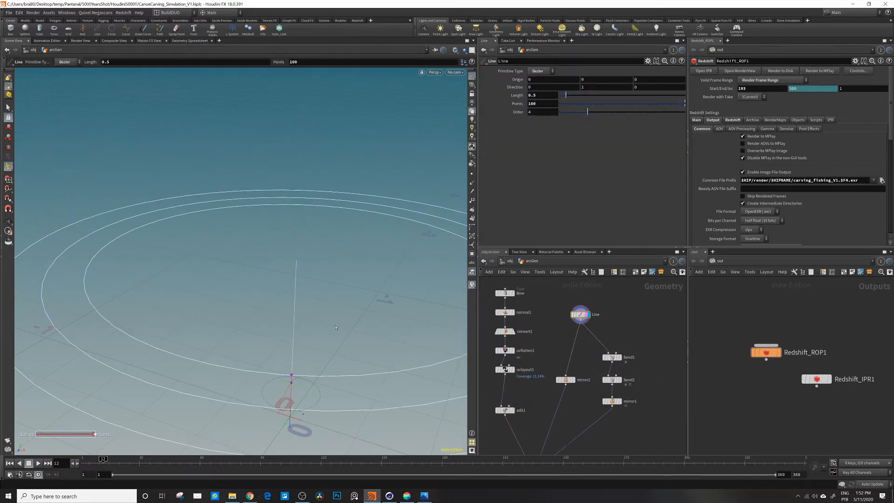
key("space")
right_click_drag(320, 313, 230, 327)
left_click_drag(230, 328, 289, 303)
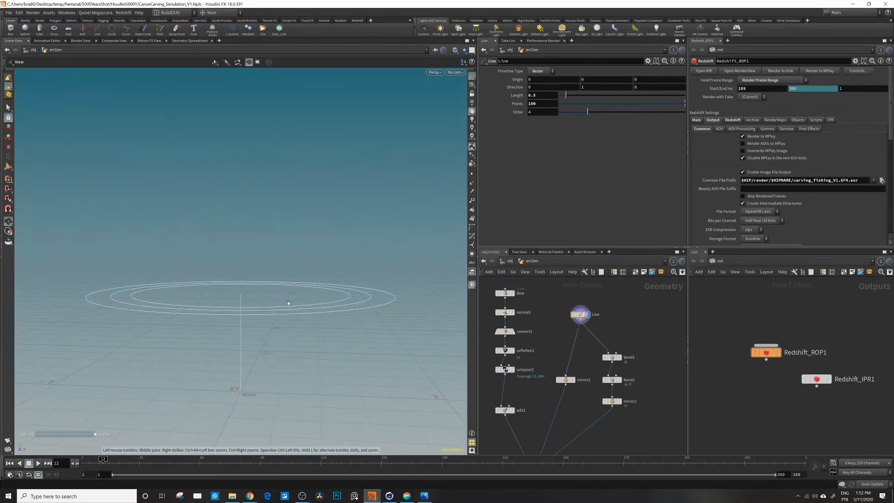
Step: Template the Bow tube over the guide line to compare them, and locate the pointdeform1 node in the network
left_click(498, 293)
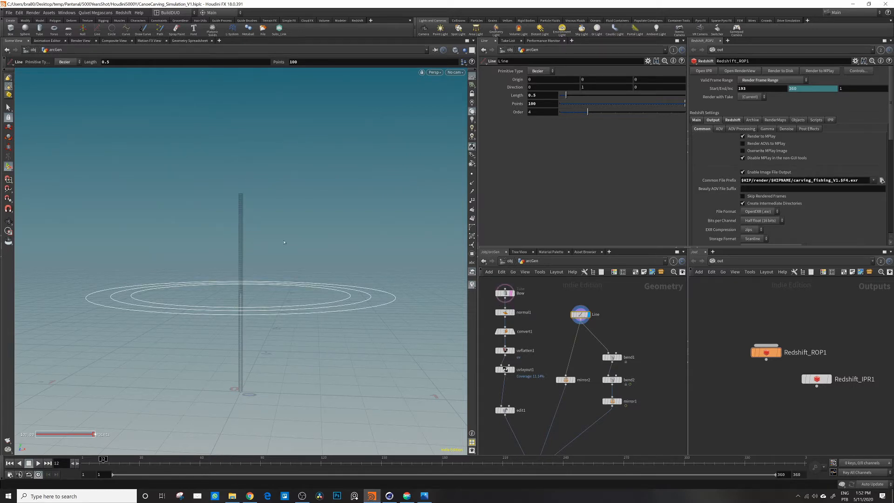
mouse_move(586, 315)
middle_click_drag(570, 386, 582, 325)
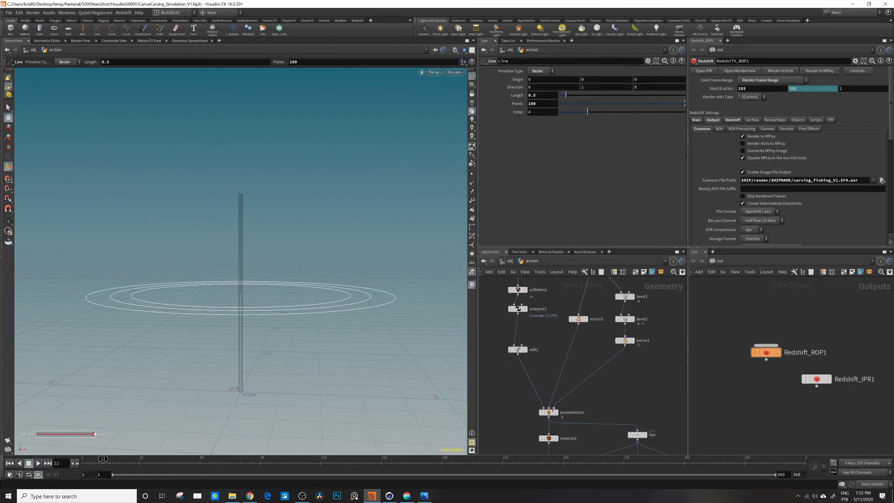
middle_click_drag(558, 408, 560, 381)
scroll(560, 381, "up", 3)
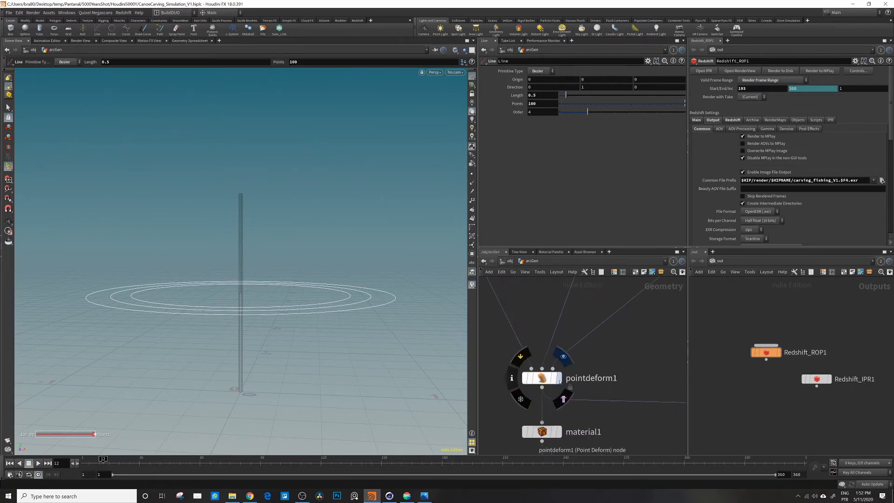
scroll(622, 384, "down", 3)
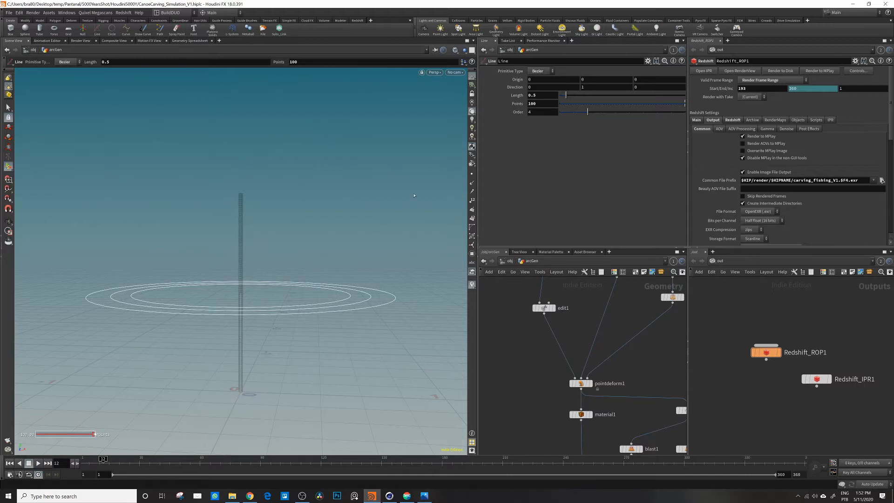
Step: Display edit1 and select pointdeform1 to compare the straight and deformed bow and review the capture settings
left_click(547, 309)
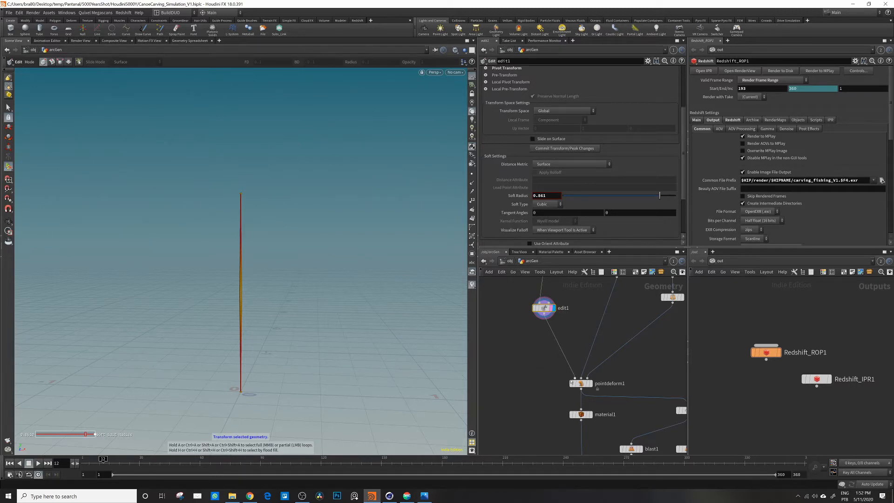
left_click(579, 382)
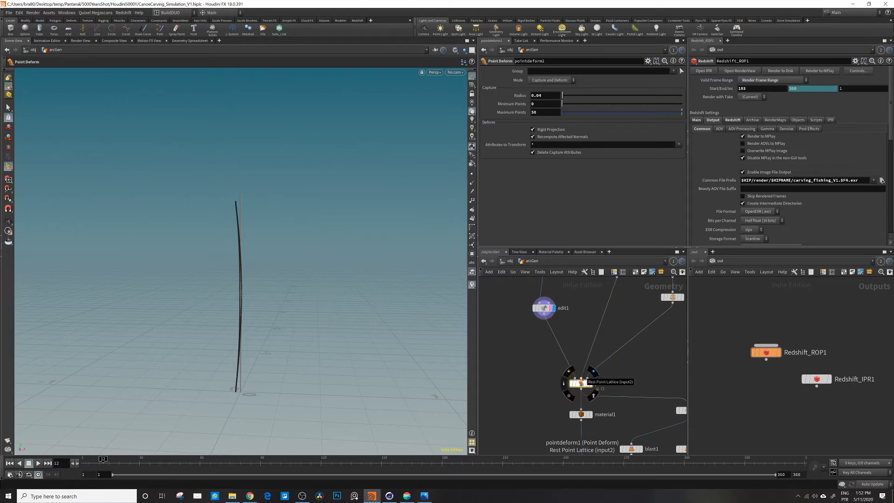
scroll(564, 380, "down", 5)
scroll(558, 381, "up", 5)
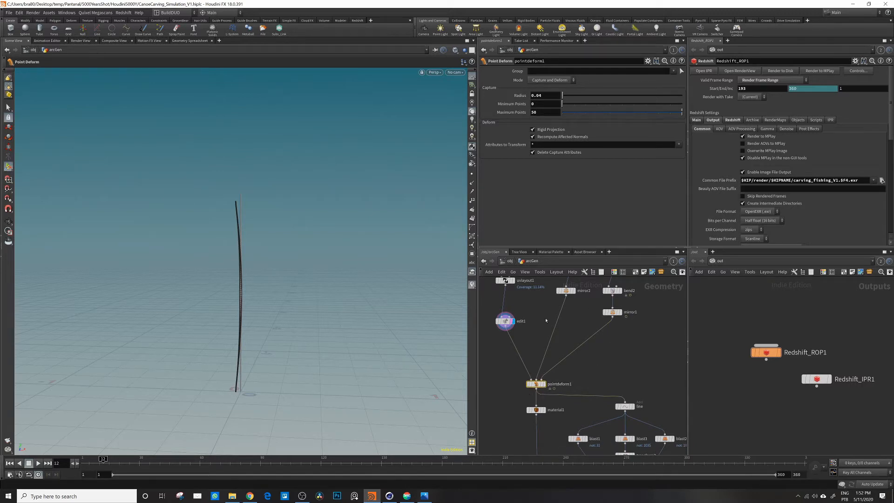
Step: Display the Line node again and trace its mirror and bend branches into the pointdeform1 inputs
middle_click_drag(568, 313, 534, 388)
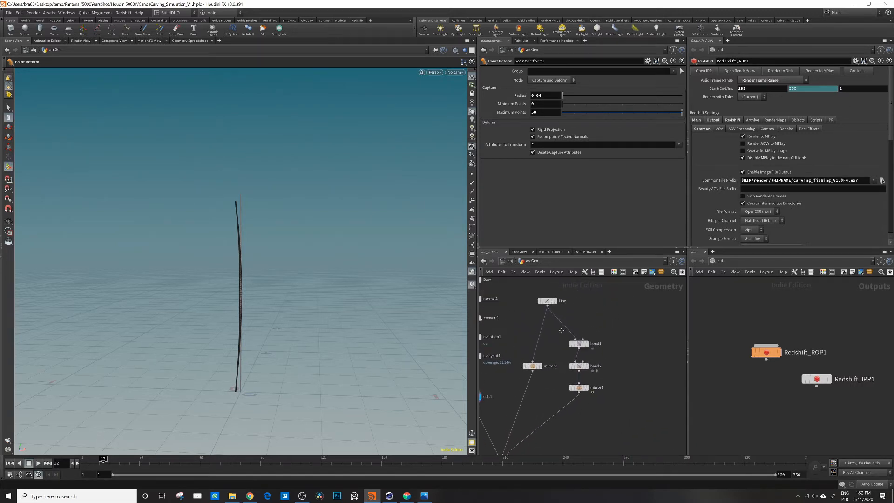
left_click(547, 300)
left_click(553, 300)
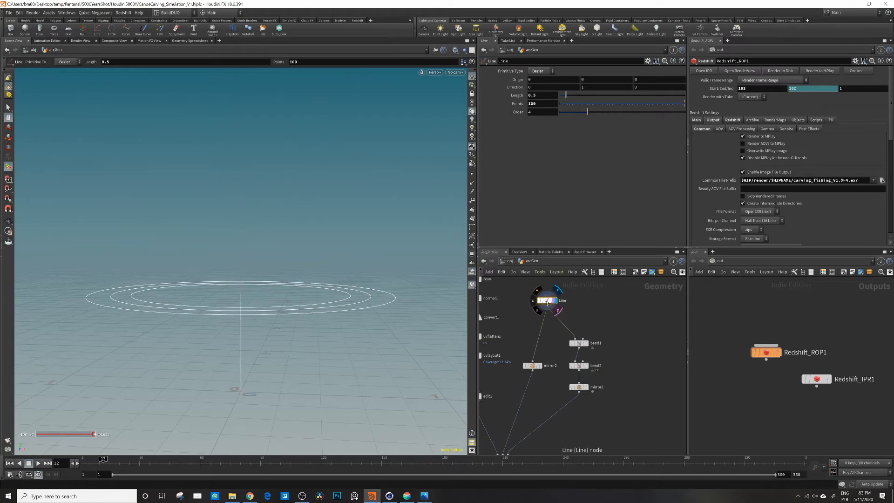
middle_click_drag(521, 358, 536, 298)
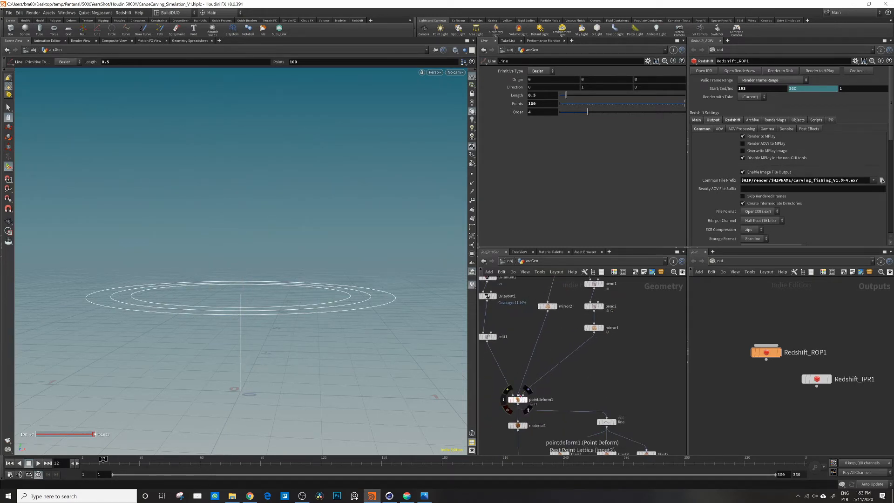
middle_click(591, 306)
middle_click_drag(560, 351, 539, 399)
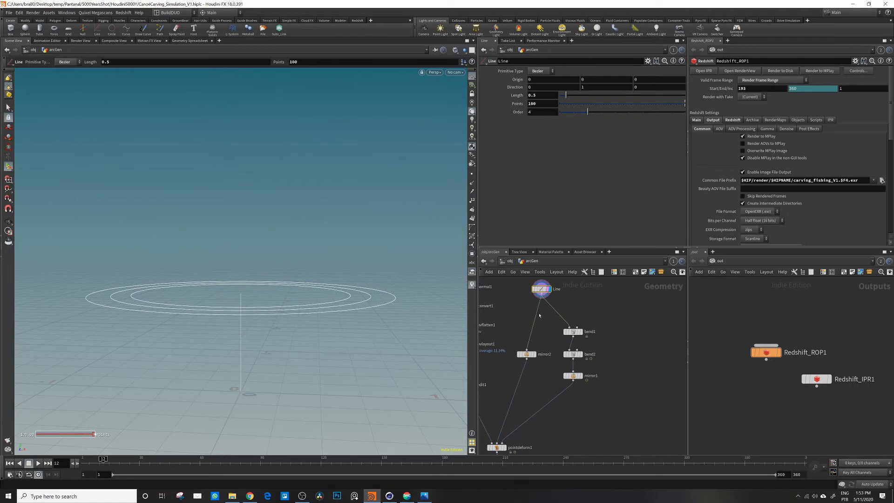
Step: Display mirror2 and mirror1 in turn to compare the straight rest curve with the bent curve
mouse_move(534, 358)
left_click(530, 356)
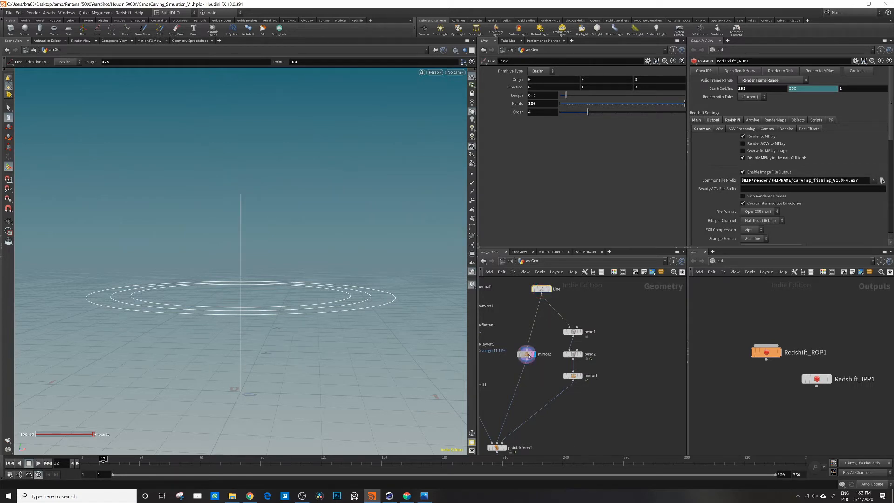
left_click(527, 355)
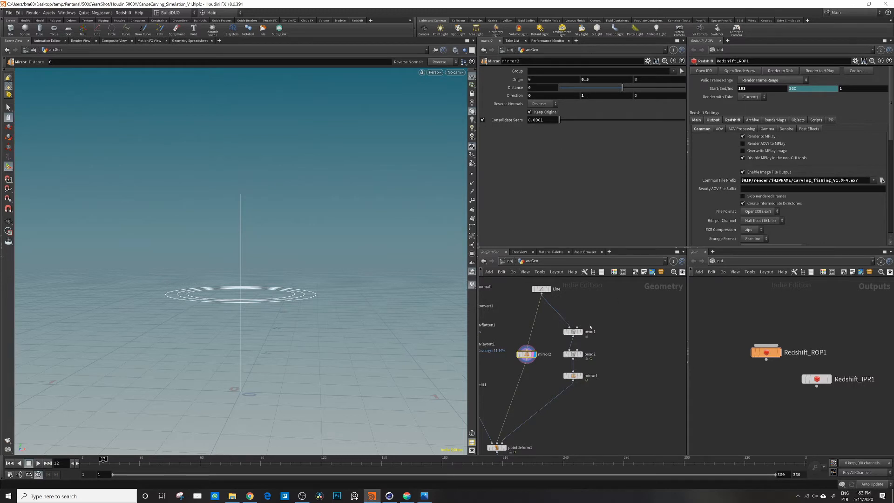
left_click(573, 376)
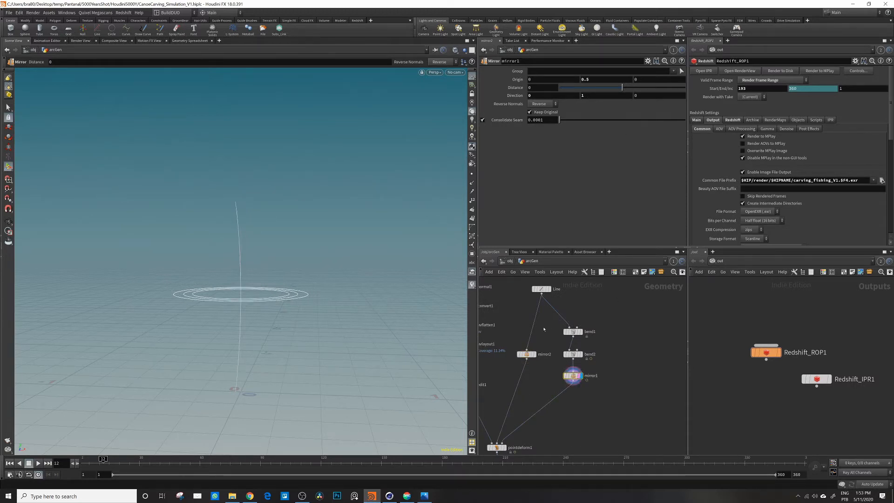
Step: Display bend1 and bend2 in turn to review their Bend settings and effect on the half curve
left_click(581, 332)
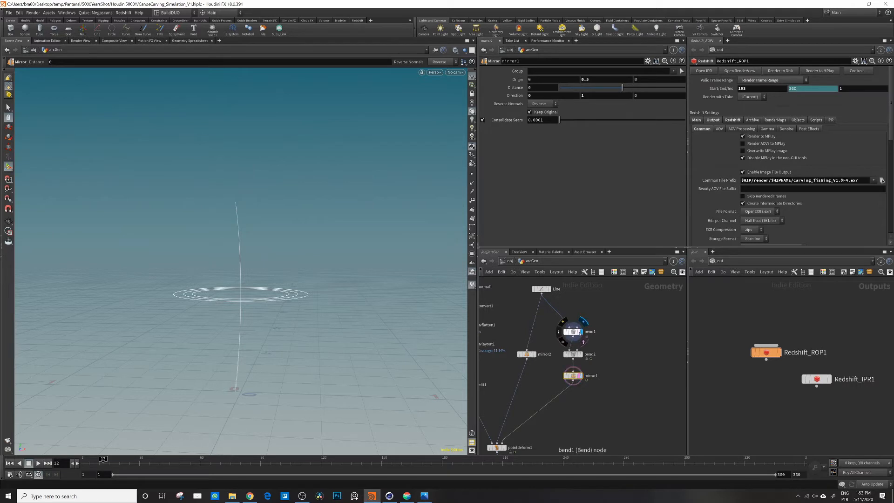
left_click(575, 333)
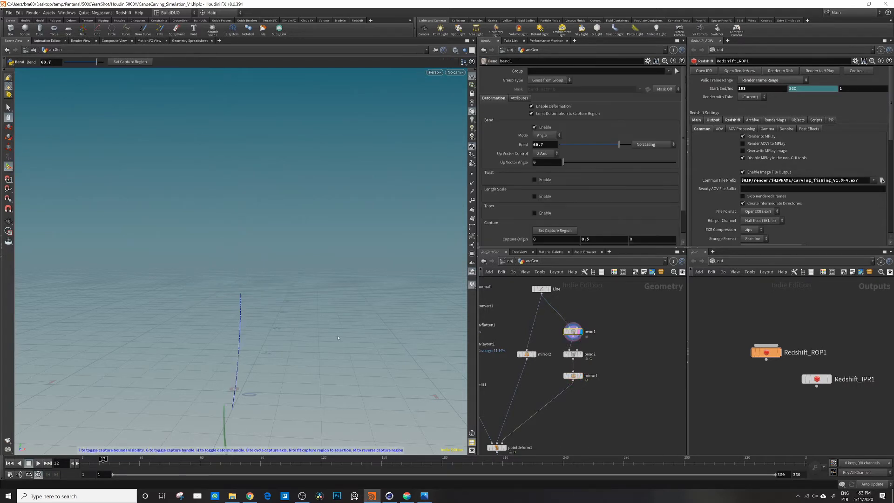
left_click_drag(266, 381, 325, 331)
left_click(572, 354)
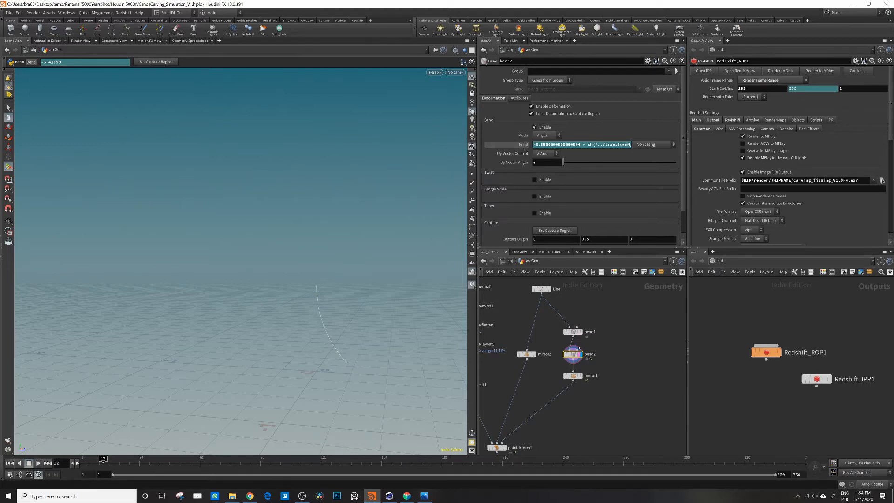
mouse_move(627, 409)
middle_mouse_down()
mouse_move(624, 373)
mouse_move(621, 409)
mouse_move(627, 406)
middle_mouse_up()
scroll(620, 409, "down", 1)
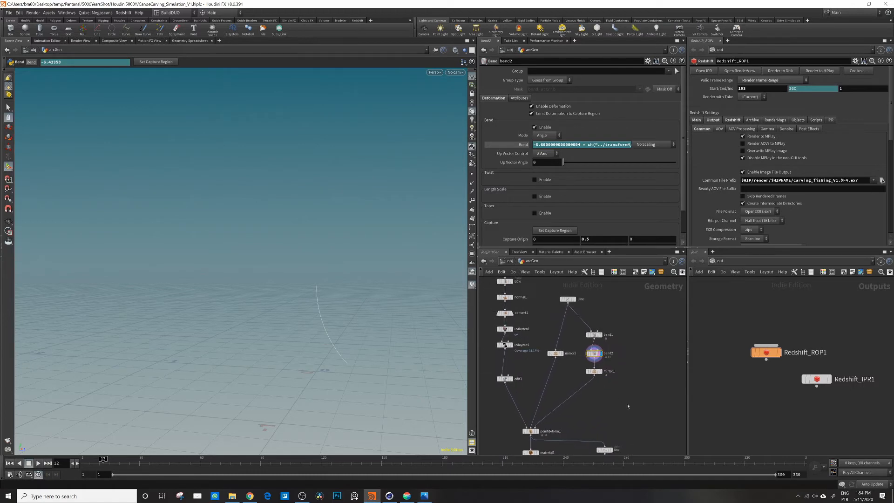
Step: Display mirror1 to check the full bent curve, and pointdeform1 to see the bow following it
left_click(600, 372)
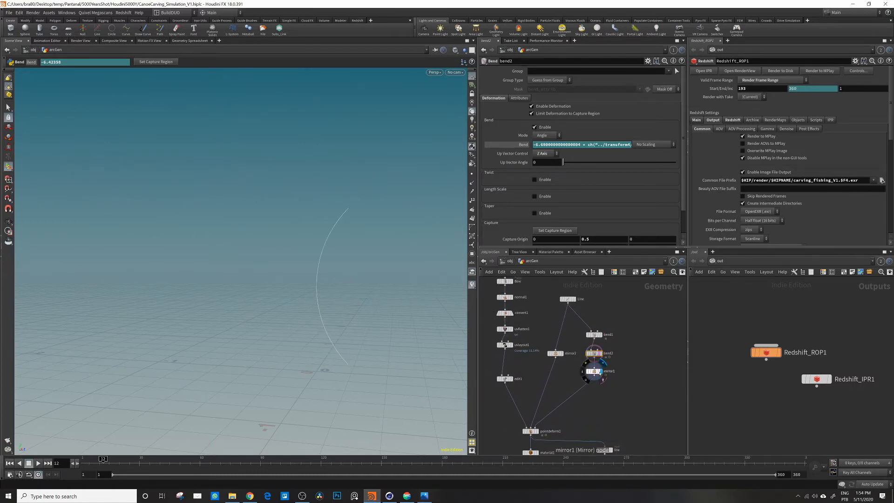
left_click(595, 371)
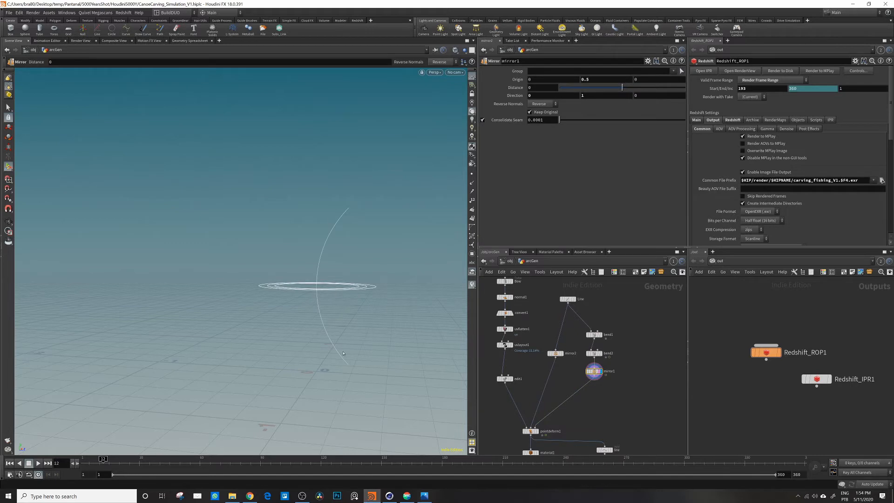
scroll(607, 418, "down", 4)
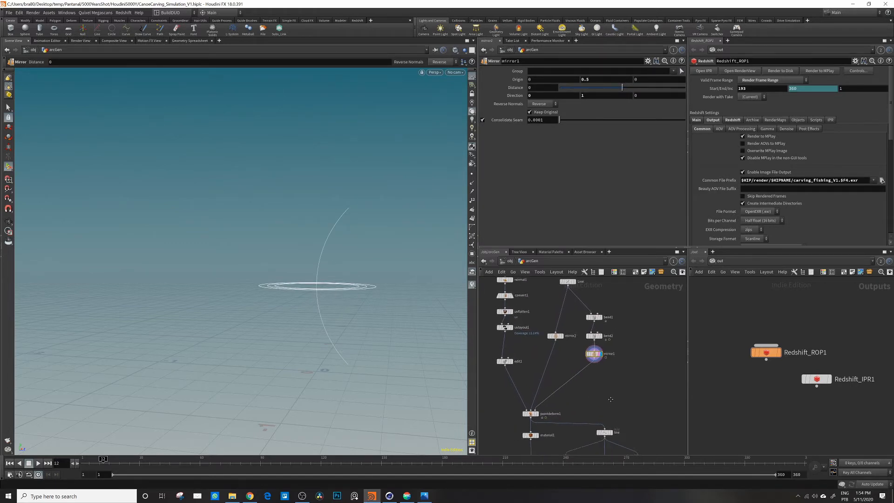
scroll(523, 407, "up", 3)
left_click(541, 400)
left_click(540, 400)
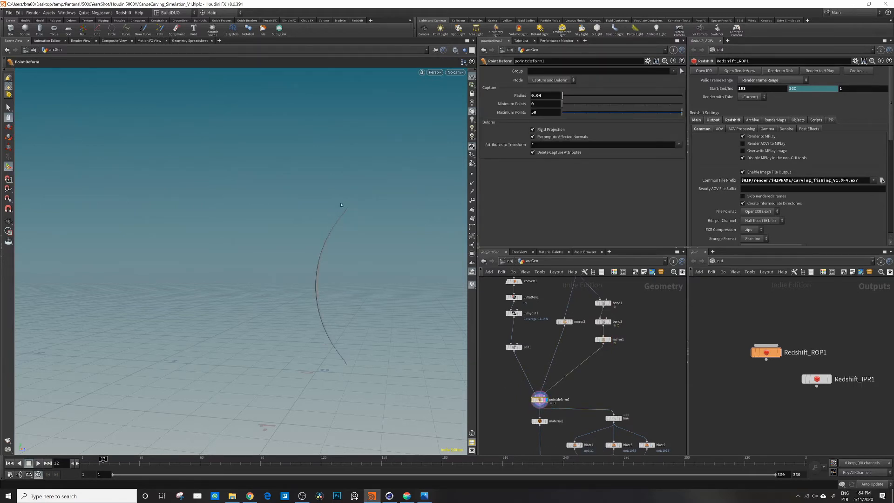
Step: Examine the deformed bow up close at its upper tip and as a whole in the perspective view
key("Escape")
left_click_drag(346, 213, 453, 186)
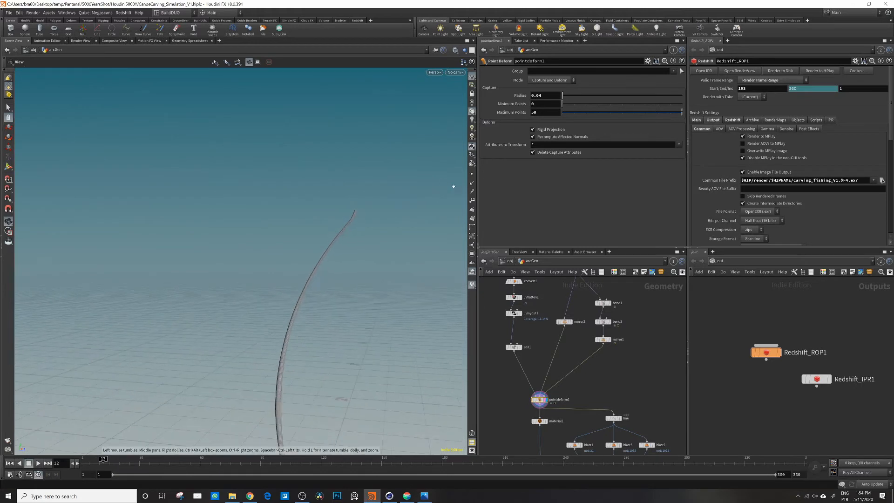
left_click_drag(363, 215, 357, 207)
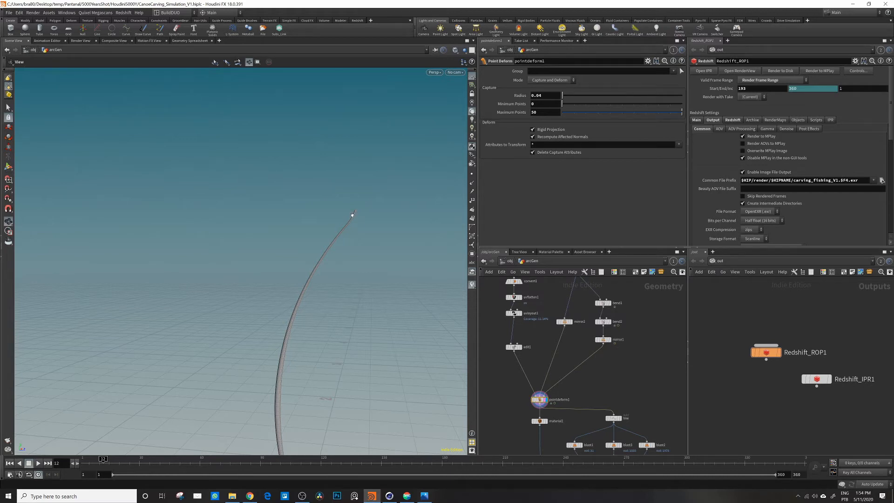
left_click_drag(353, 274, 309, 82)
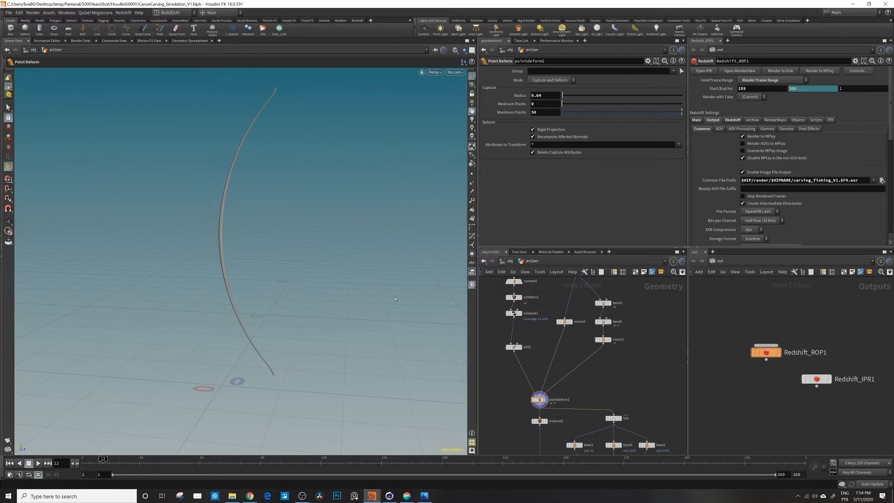
left_click_drag(212, 197, 218, 222, "alt")
Step: Select bend2 with pointdeform1 still displayed and show the bend's capture bounds in the viewport
left_click(603, 321)
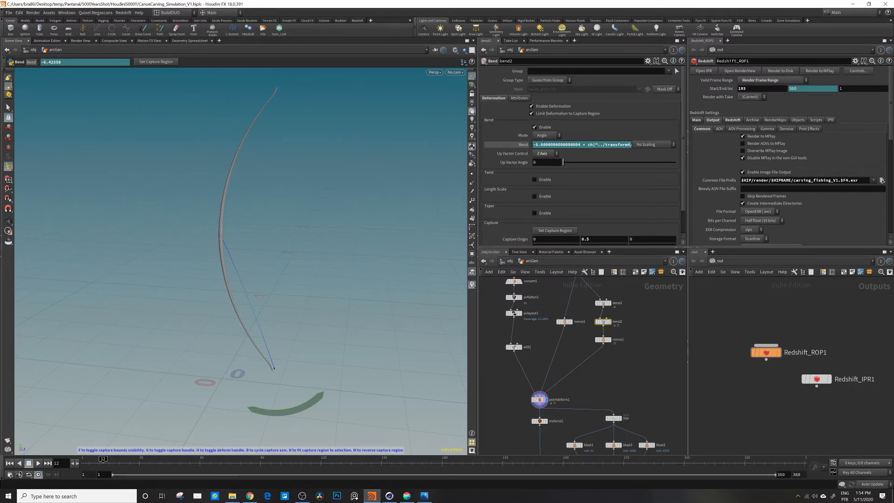
key("f")
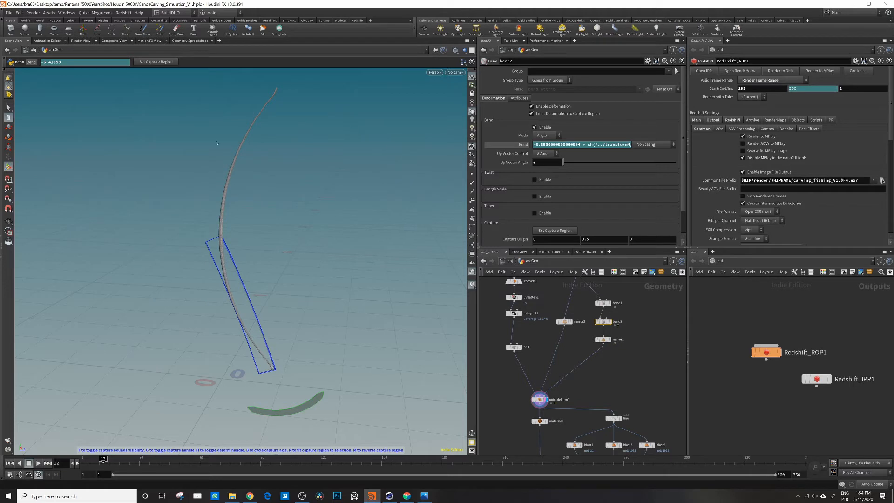
Step: Display and select the line node after pointdeform1 to view the bow reduced to its points
scroll(656, 363, "down", 2)
middle_click_drag(647, 381, 640, 305)
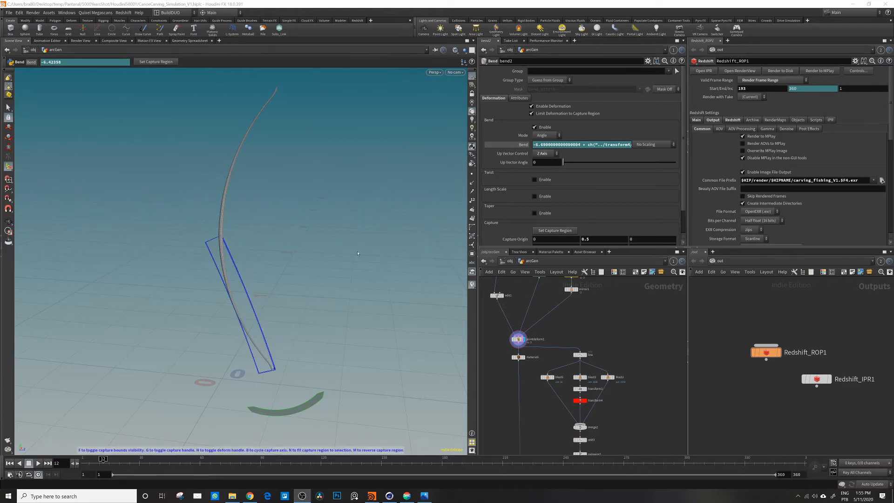
left_click_drag(249, 177, 240, 198, "alt")
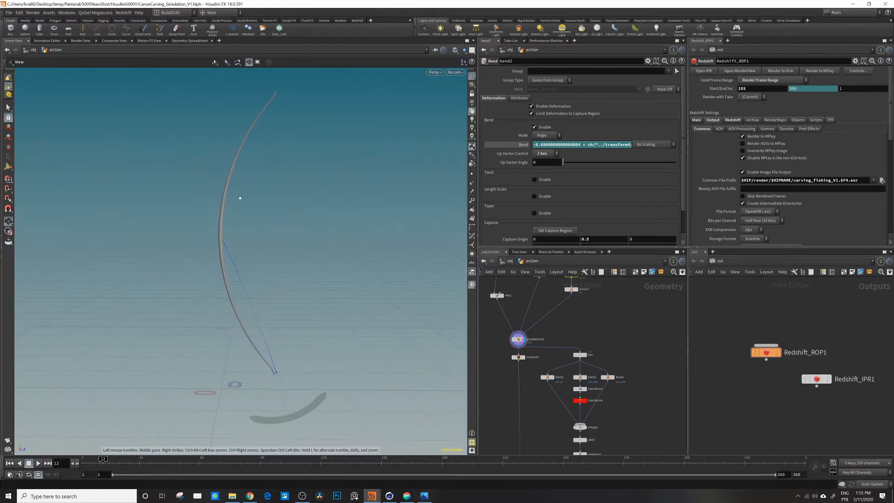
middle_click_drag(589, 360, 652, 326)
scroll(558, 341, "up", 3)
scroll(652, 326, "up", 1)
left_click(621, 328)
left_click(609, 328)
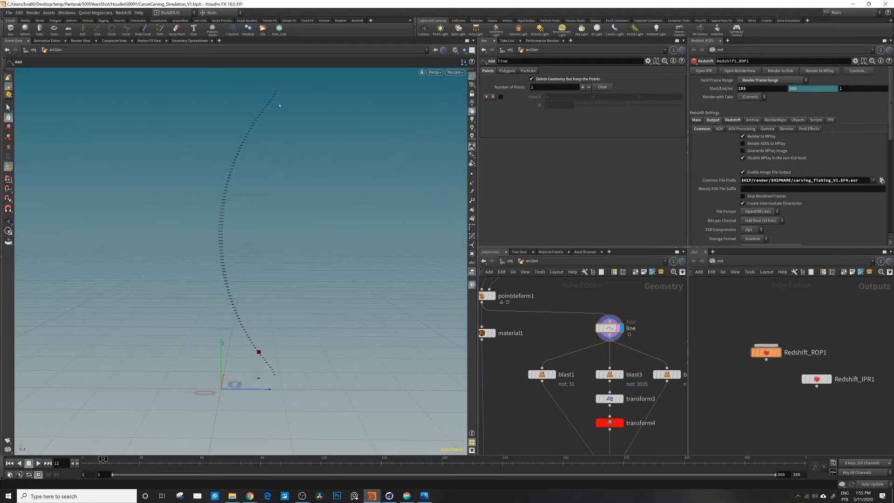
Step: Review the line node's Polygons, Particles and Points settings, and examine the bow's point cloud in the perspective view
left_click(507, 71)
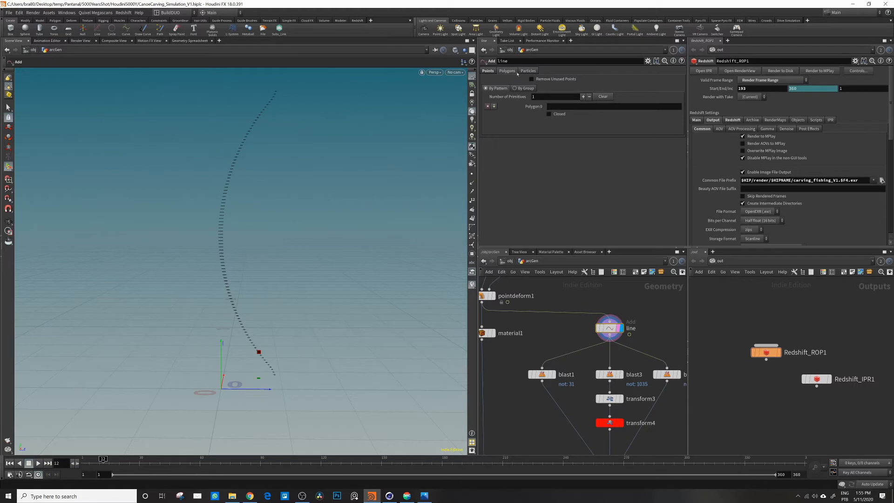
left_click(527, 70)
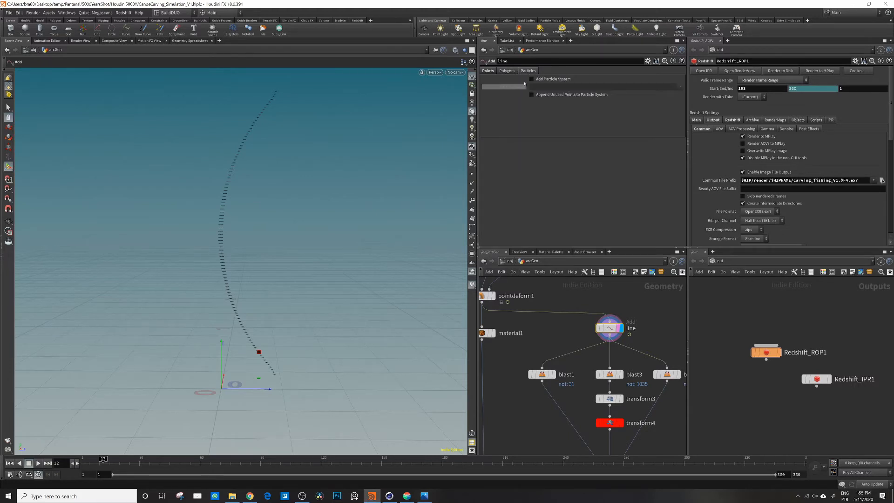
left_click(487, 71)
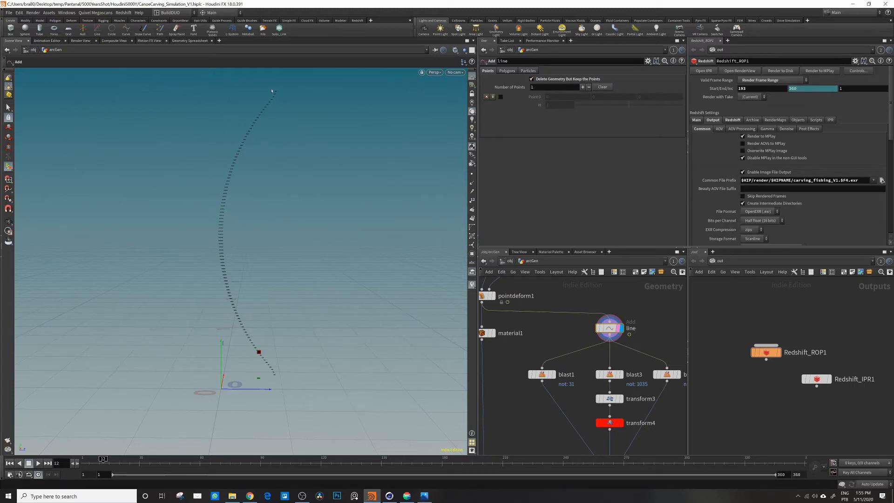
left_click_drag(216, 222, 233, 253, "alt")
right_click_drag(233, 253, 216, 219, "alt")
left_click_drag(268, 176, 214, 202)
left_click_drag(140, 322, 219, 295)
key("Return")
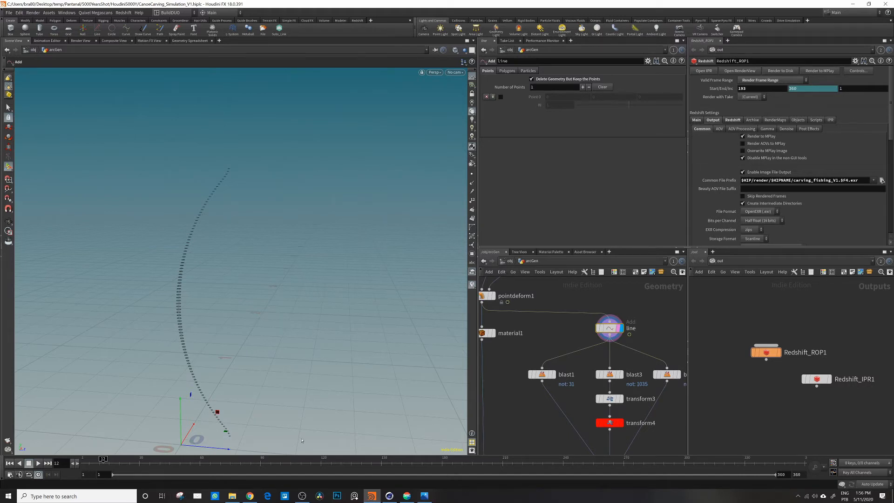
Step: Display blast1 and review how its point group isolates a single end point of the bow
scroll(588, 373, "down", 1)
middle_click_drag(588, 374, 575, 341)
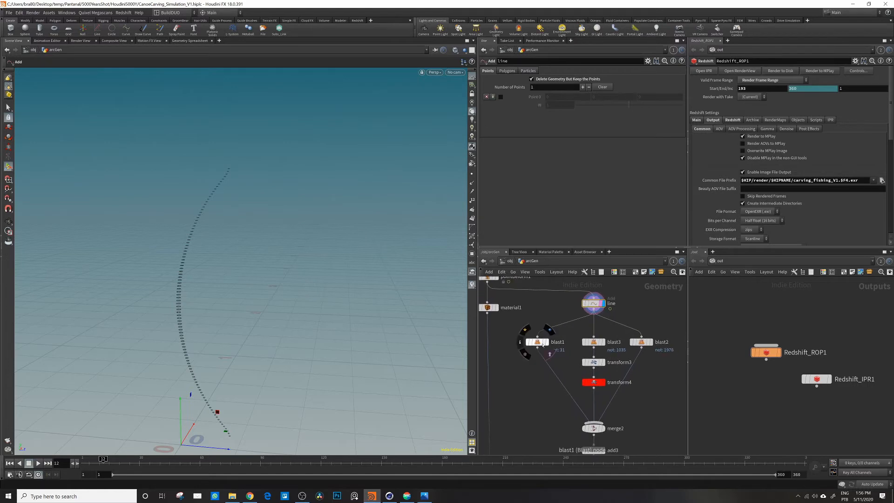
left_click(546, 343)
left_click(540, 342)
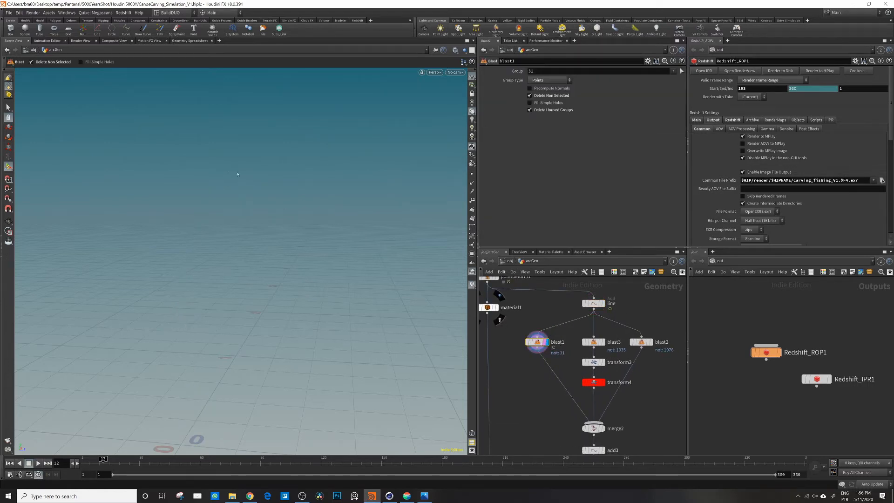
key("s")
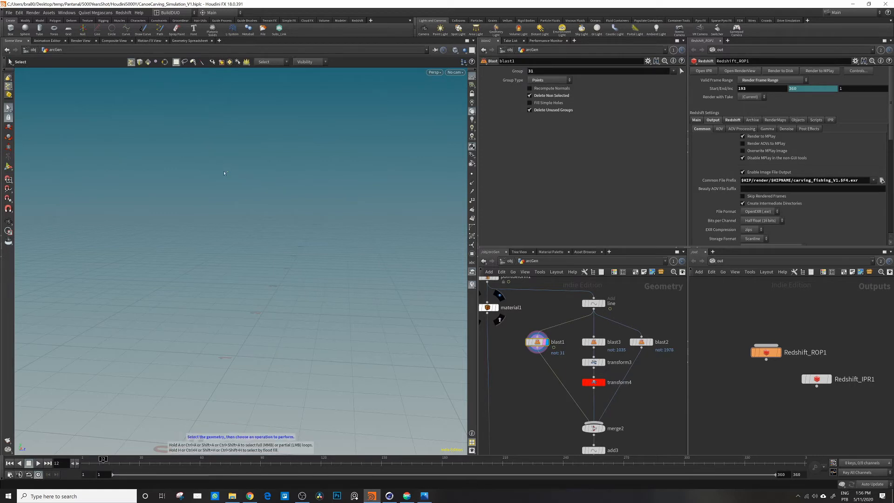
Step: Display blast3 and then merge2 to check the isolated middle point and the three combined string points
left_click(594, 342)
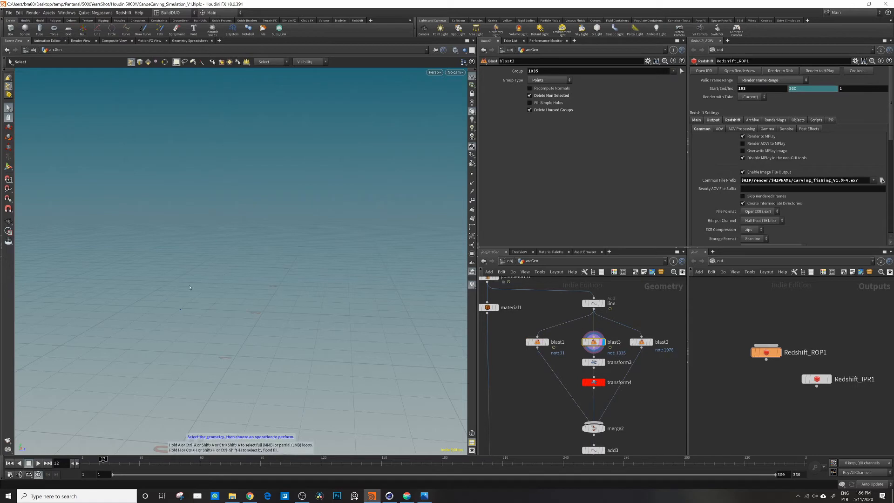
left_click_drag(159, 285, 102, 268)
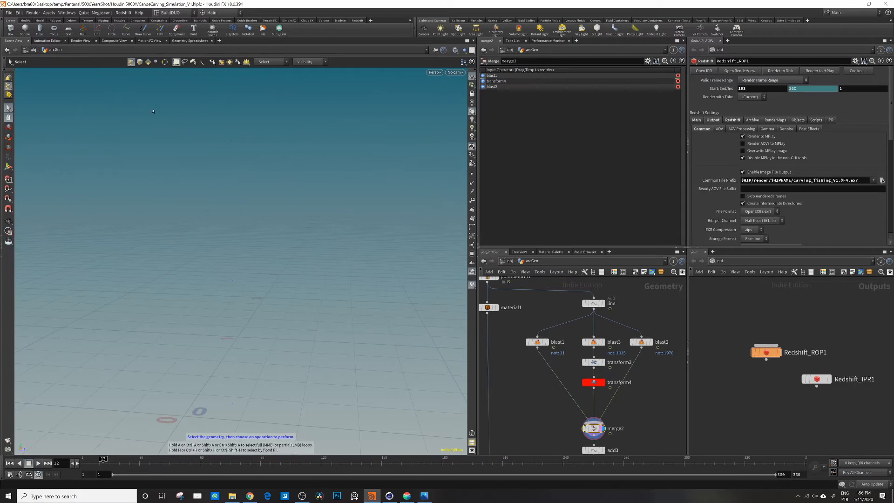
left_click_drag(153, 111, 302, 430)
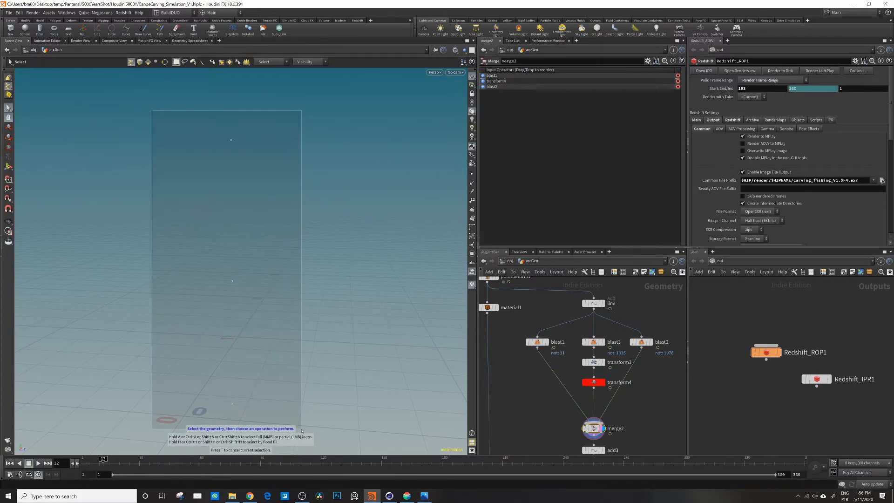
left_click_drag(302, 430, 286, 415)
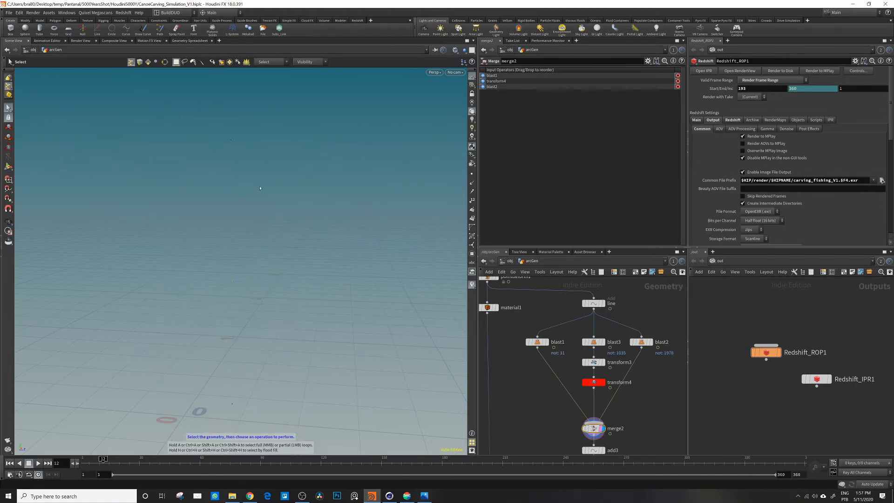
Step: Display transform3 and transform4 in turn to review the offset and animated translation of the string's middle point
left_click_drag(267, 247, 244, 284, "alt")
left_click(600, 362)
left_click(602, 362)
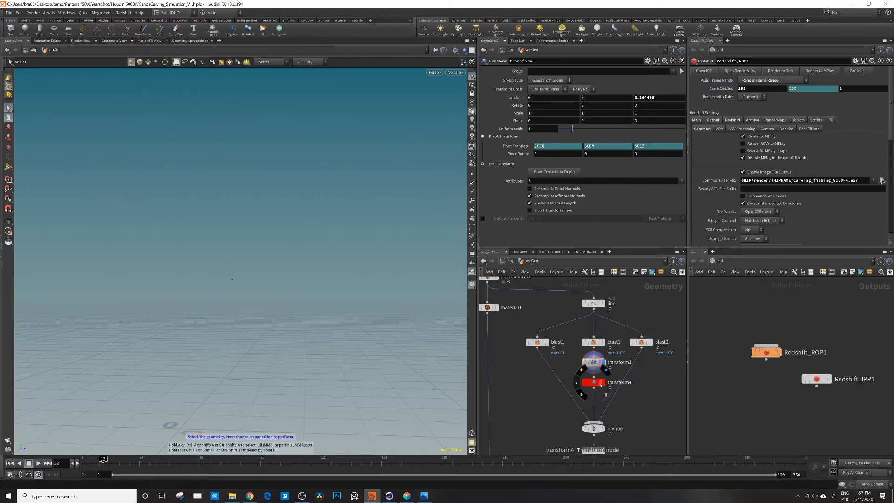
left_click(601, 384)
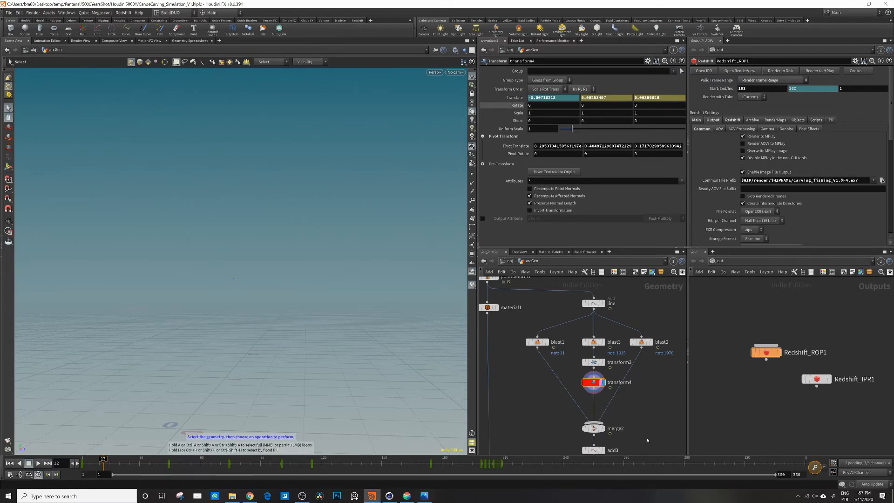
Step: Display merge2 and then add3 to check the three points joined into the bowstring line
scroll(605, 396, "down", 2)
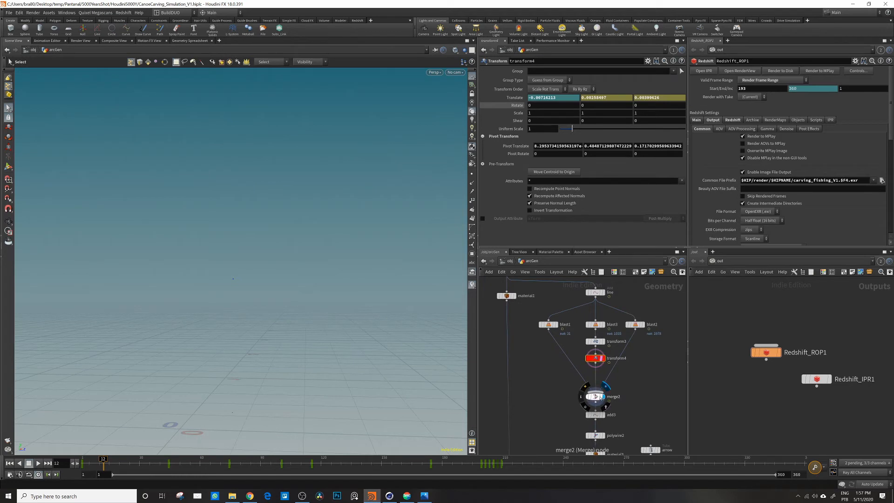
left_click(596, 396)
middle_click_drag(614, 411, 614, 374)
left_click(591, 374)
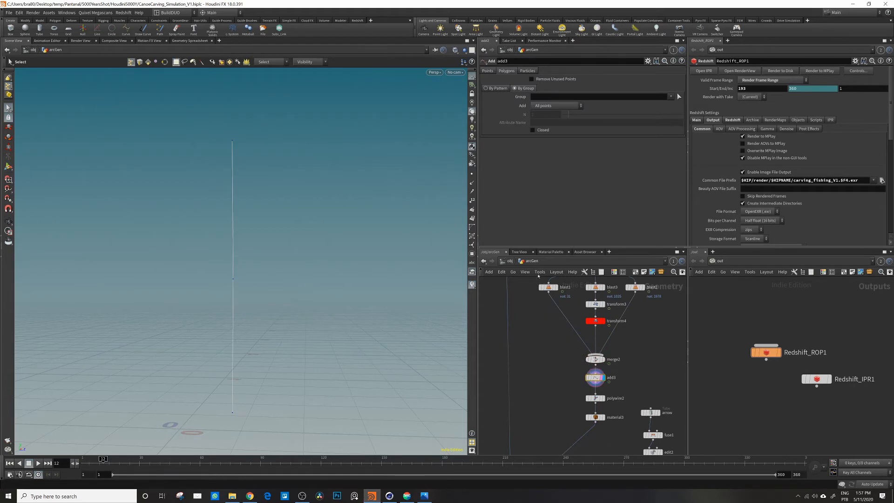
Step: Review add3's polygon settings, By Group with All points, and its point settings
mouse_move(593, 377)
scroll(598, 354, "down", 3)
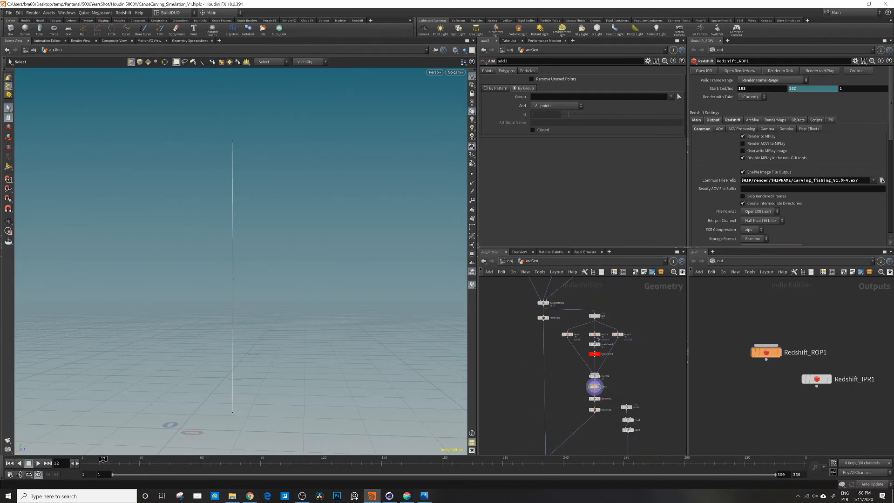
middle_click_drag(616, 380, 609, 364)
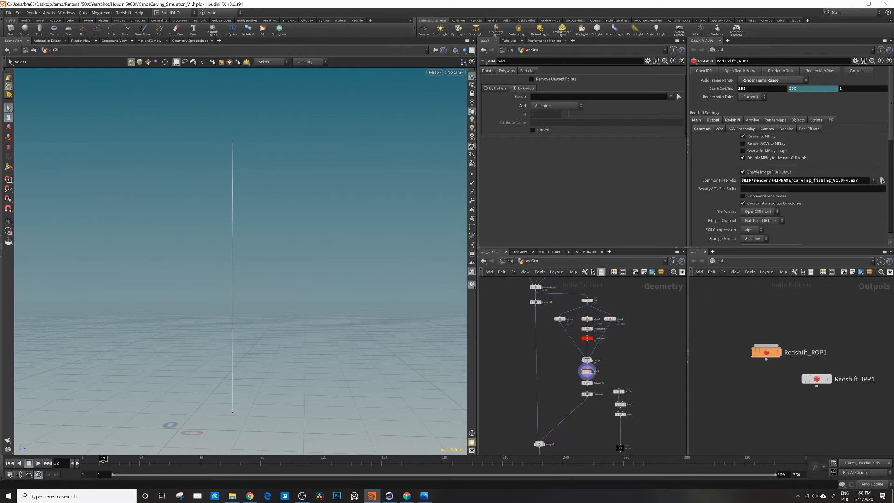
mouse_move(588, 302)
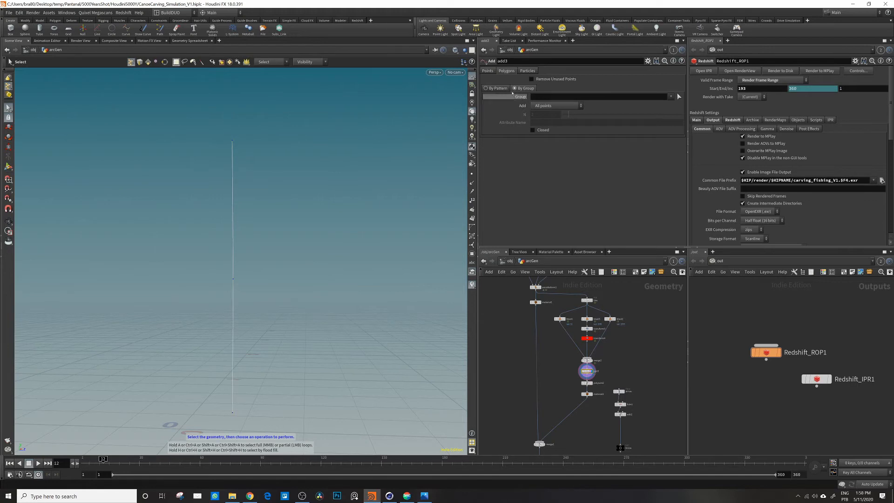
left_click(521, 71)
left_click(487, 71)
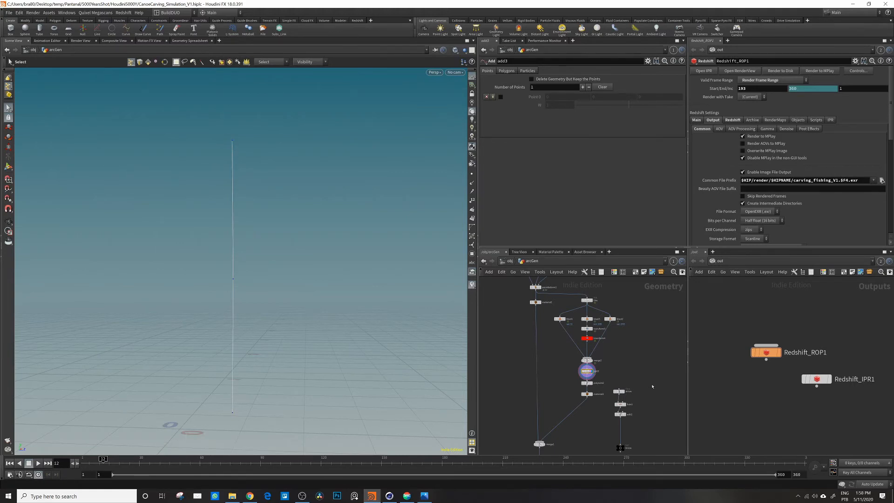
Step: Display polywire2 and review its wire radius and divisions that give the bowstring thickness
scroll(576, 373, "up", 5)
left_click(576, 374)
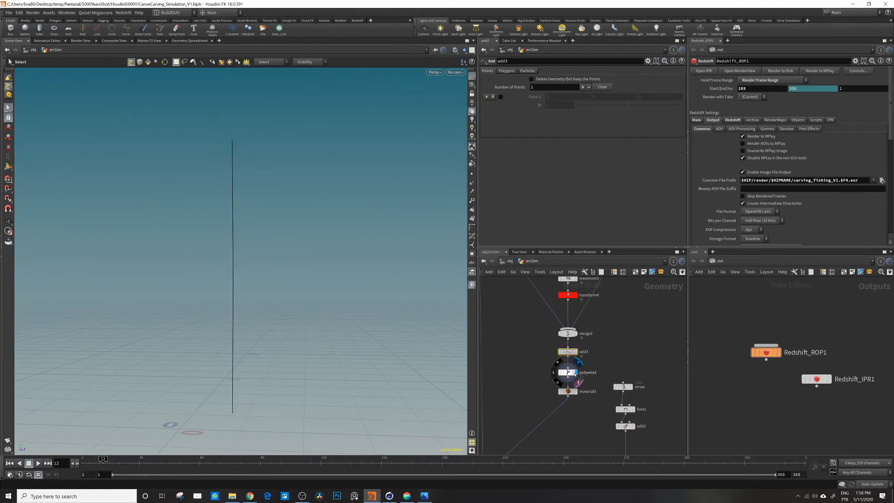
left_click(568, 373)
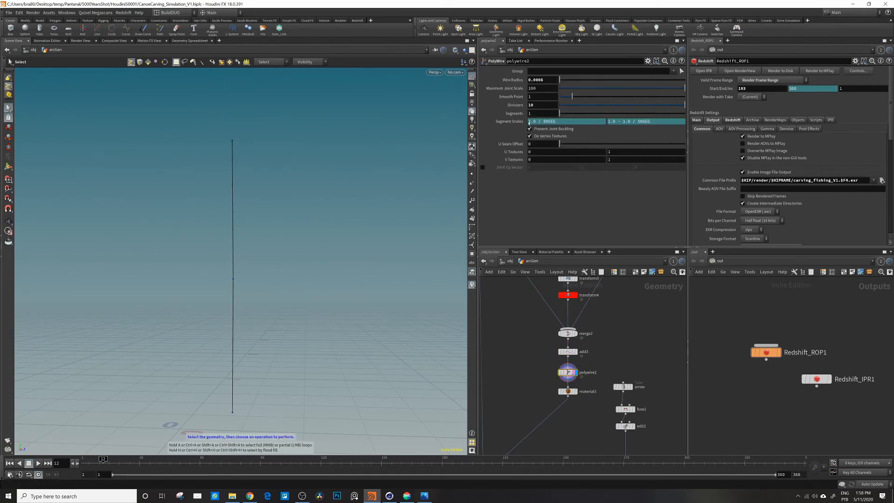
Step: Display and select merge1 to view the deformed bow together with its string
middle_click_drag(610, 369, 591, 338)
scroll(590, 339, "down", 5)
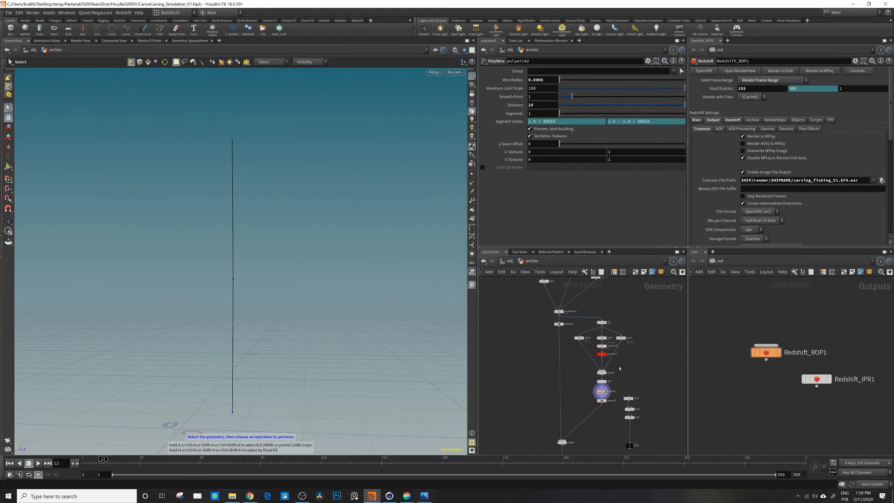
middle_click_drag(565, 416, 563, 387)
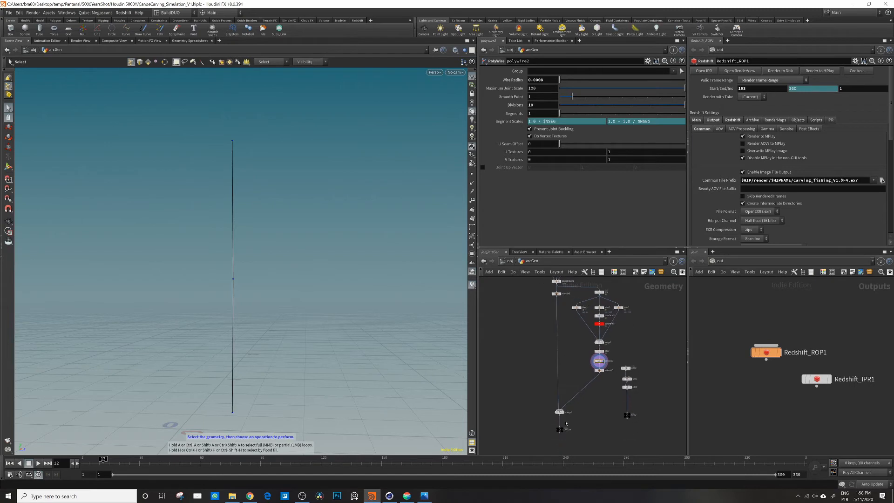
left_click(566, 404)
left_click(559, 412)
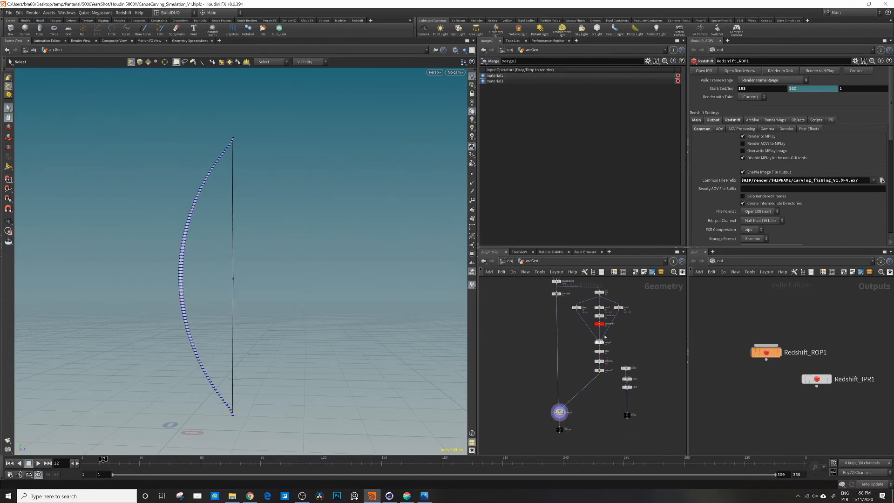
Step: Keep merge1 displayed and compare bend2's Bend expression with transform4's animated translate values
middle_click_drag(654, 314, 648, 399)
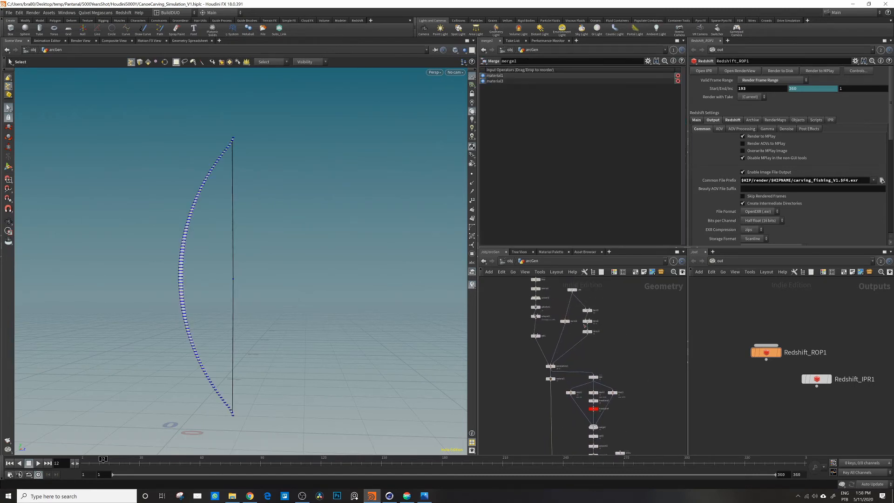
left_click(591, 321)
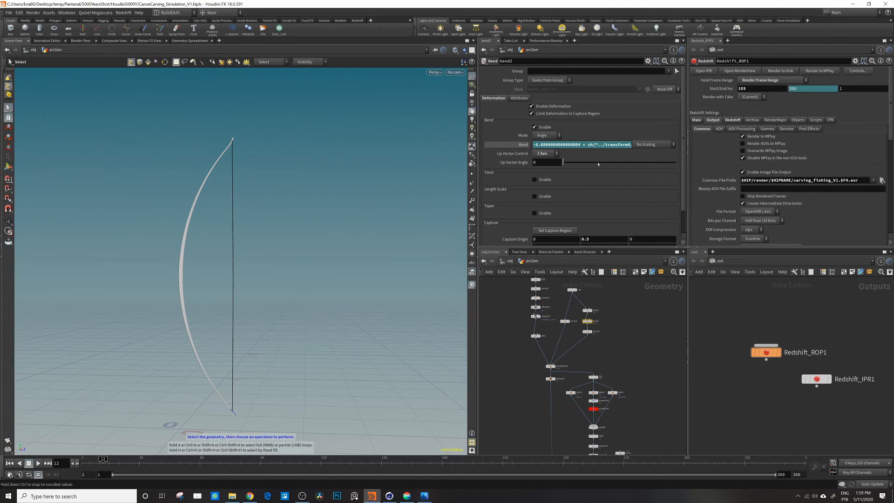
left_click(593, 409)
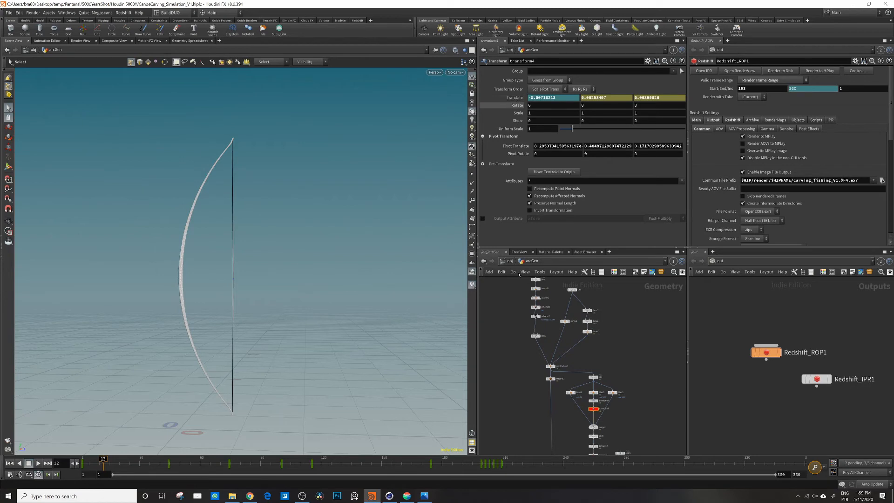
mouse_move(596, 421)
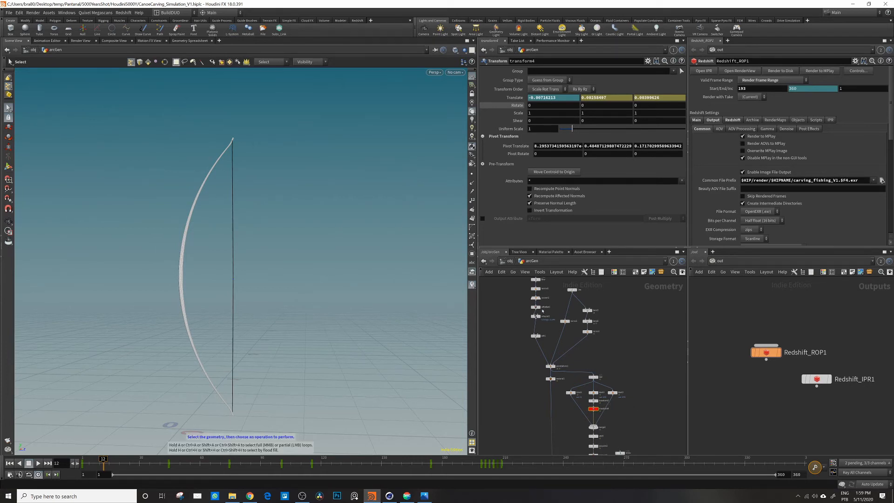
Step: Select bend2 and examine its Bend expression through to the ch("../transform4/tz")/.015 term linking it to the string's movement
left_click(587, 330)
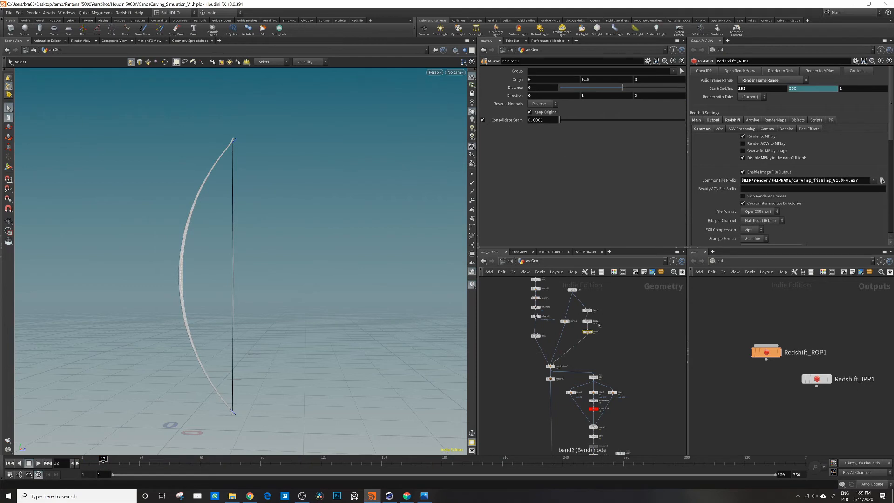
left_click(587, 322)
left_click_drag(534, 145, 581, 144)
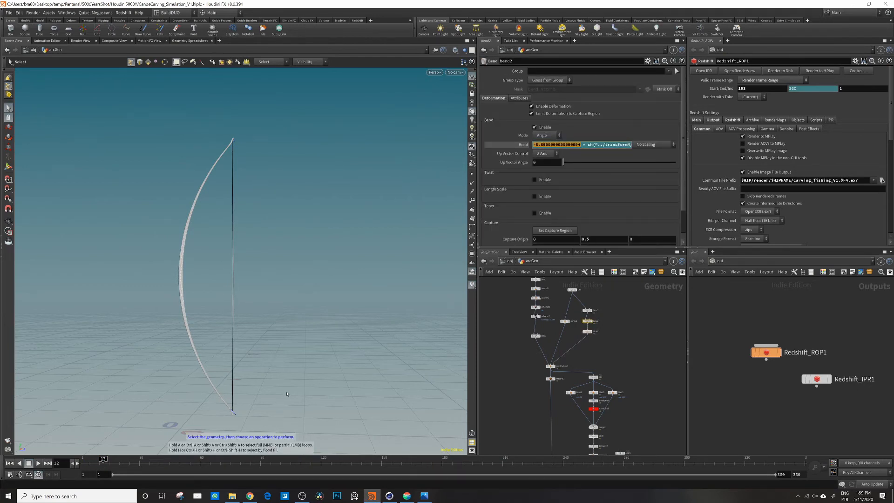
left_click_drag(590, 145, 659, 146)
left_click(596, 145)
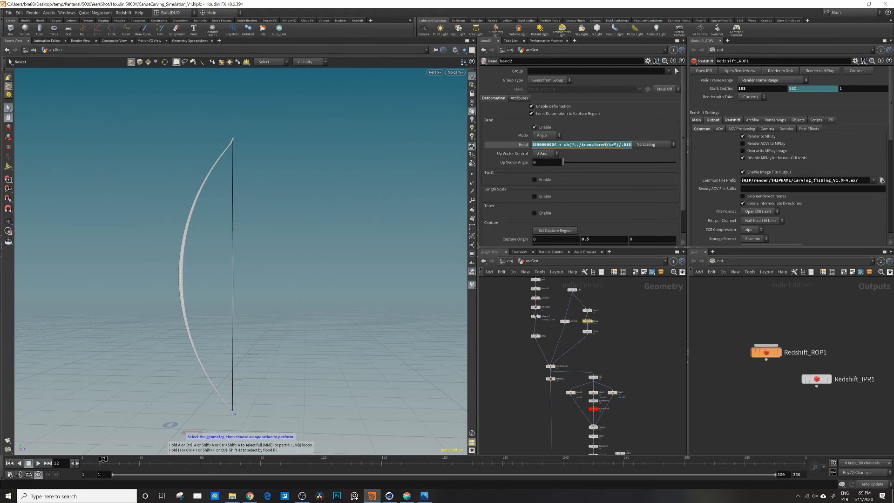
double_click(612, 144)
left_click(615, 144)
left_click_drag(619, 145, 564, 144)
left_click(611, 145)
middle_click_drag(579, 407, 577, 375)
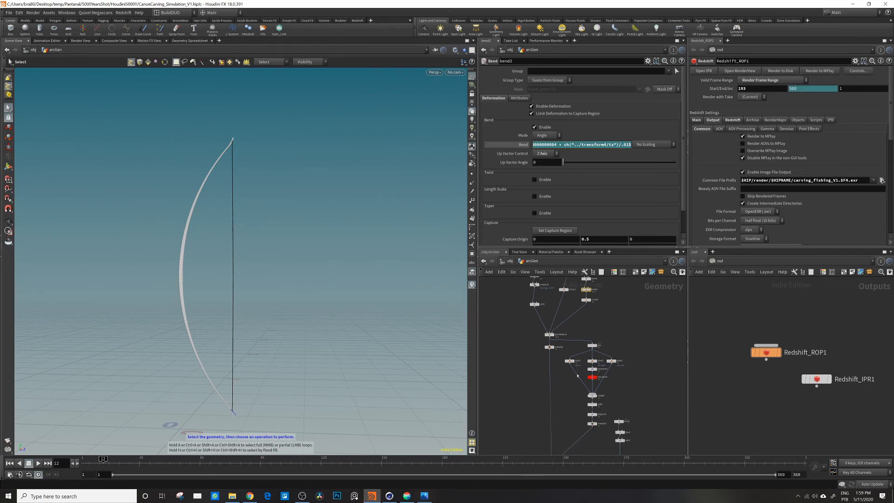
Step: Select transform4 and pull the string's midpoint away from the bow along Z by about 0.245
left_click(591, 376)
key("Return")
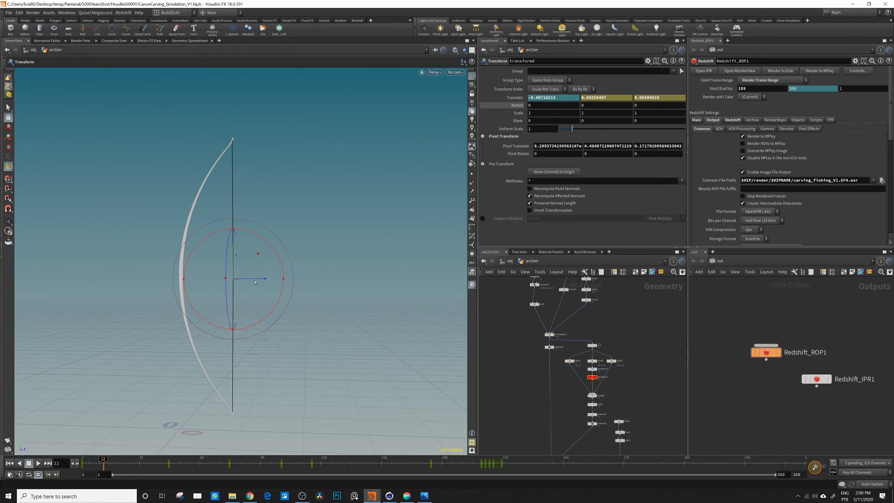
left_click_drag(258, 253, 333, 250)
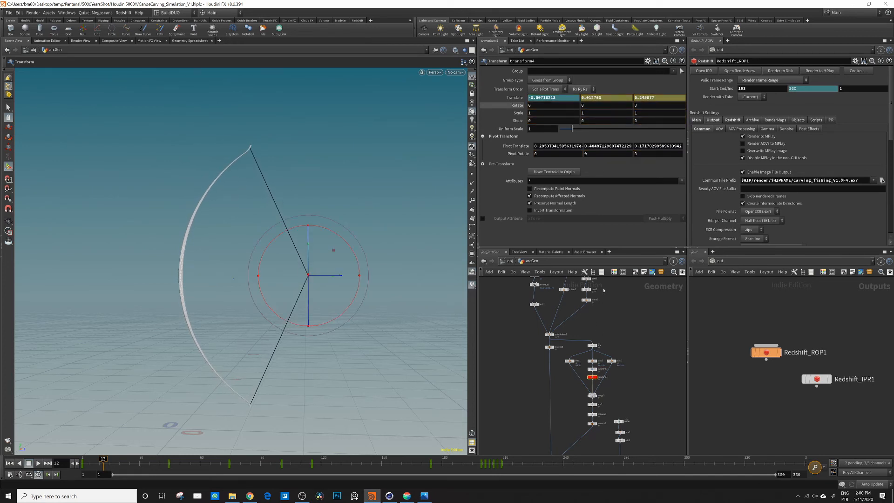
Step: Select bend2 and change the divisor at the end of its Bend expression to .03
scroll(599, 345, "up", 1)
left_click(583, 290)
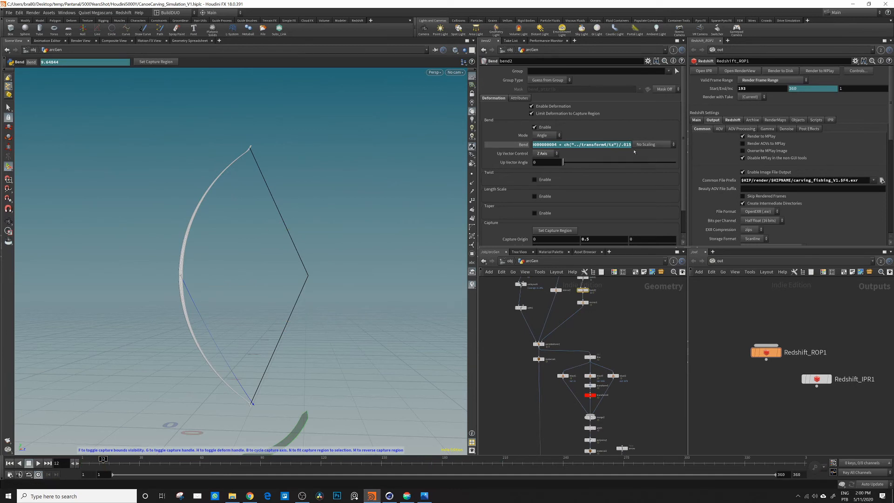
double_click(629, 144)
type("03")
key("Return")
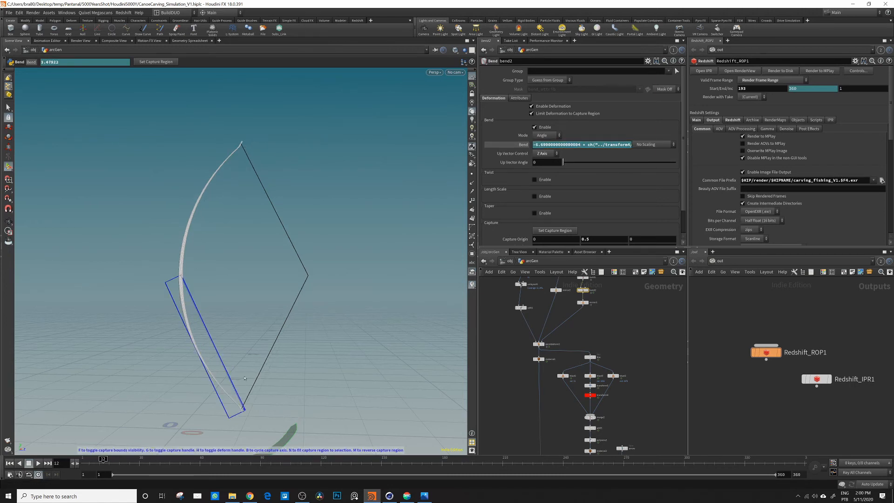
Step: Try a much smaller divisor in bend2's Bend expression to make the bow bend more strongly
left_click_drag(618, 145, 638, 150)
left_click(628, 144)
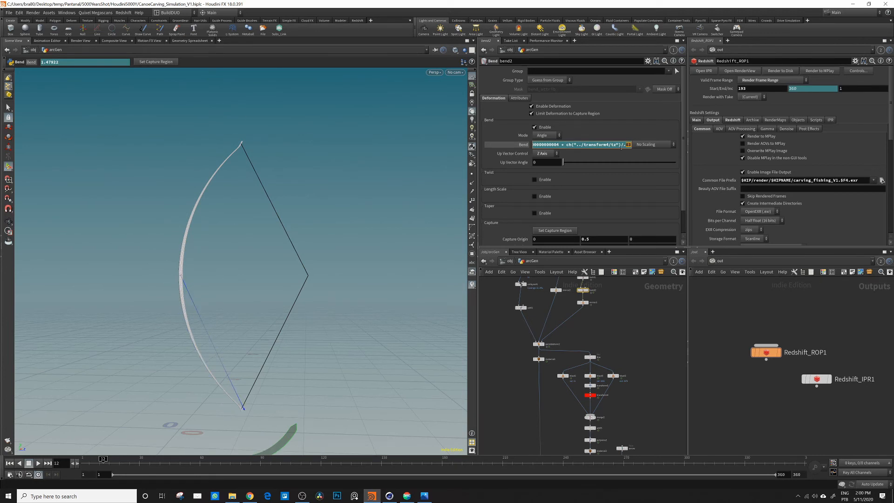
type("0000")
key("Return")
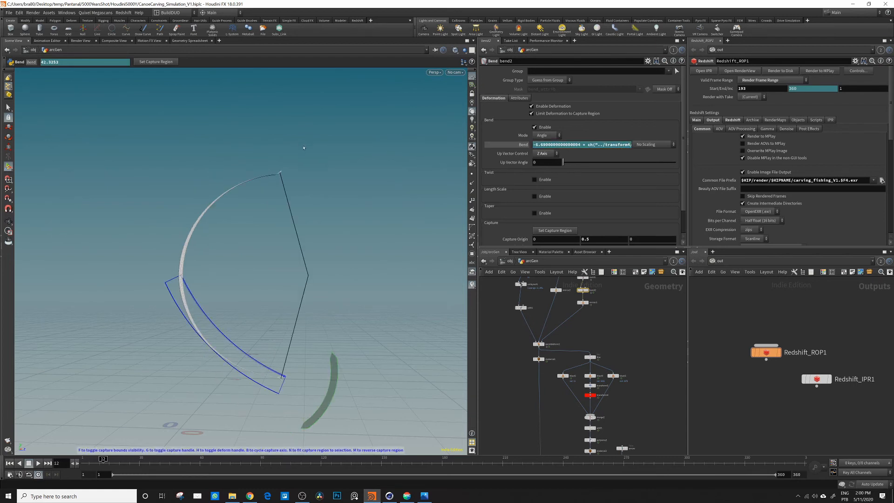
Step: Restore the divisor in bend2's Bend expression to .015 and review the end of the ch("../transform4/tz") term
left_click_drag(626, 144, 631, 144)
left_click(625, 144)
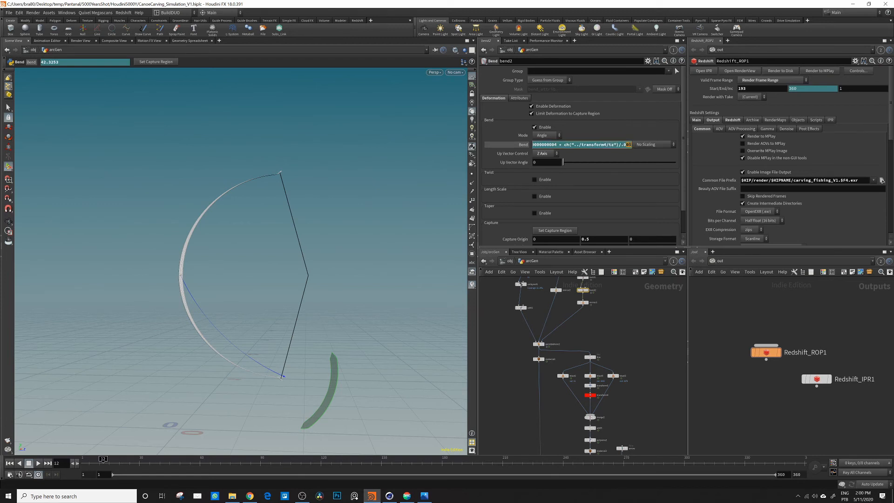
type("15")
key("Return")
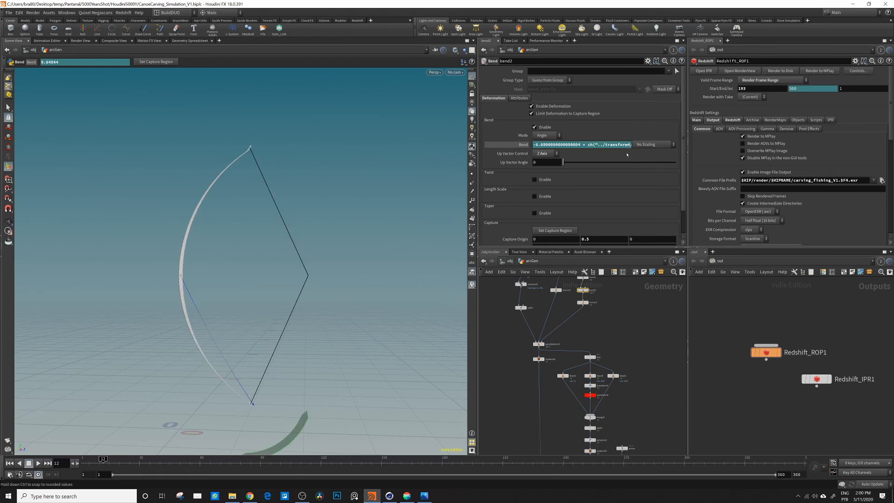
left_click_drag(624, 145, 634, 145)
left_click(580, 144)
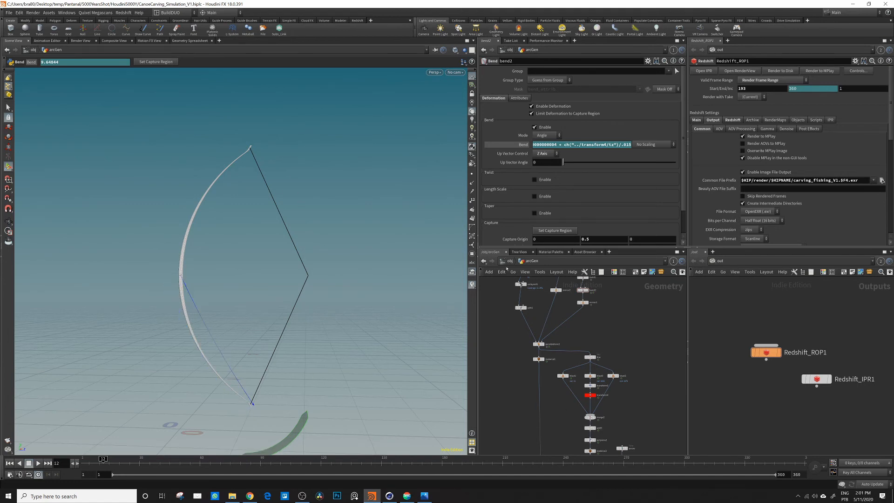
Step: Go up to the object level and frame the archer with his bow and arrow closely from above
key("u")
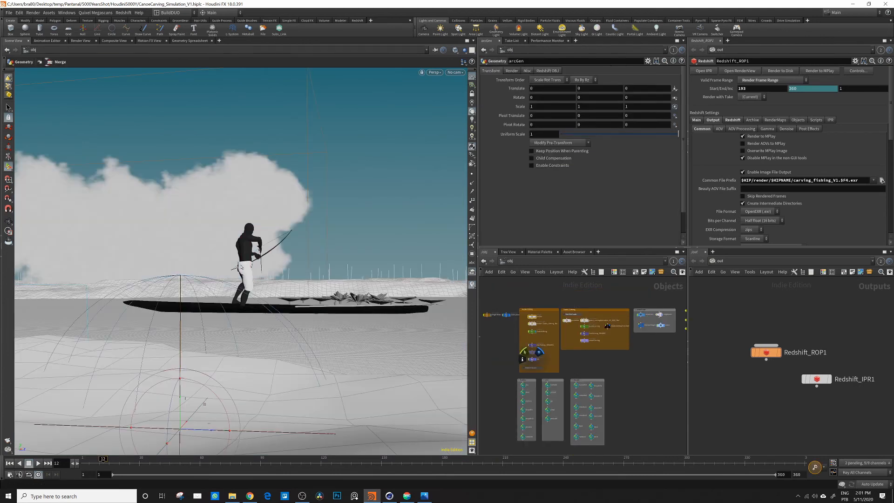
key("Escape")
left_click_drag(243, 252, 223, 310)
right_click_drag(223, 310, 302, 242)
left_click_drag(302, 242, 242, 200)
right_click_drag(243, 200, 193, 220)
left_click_drag(192, 220, 186, 235)
Step: Scrub through the animation past frame 200 and orbit around the archer to check the bow and string against his pose
left_click(169, 459)
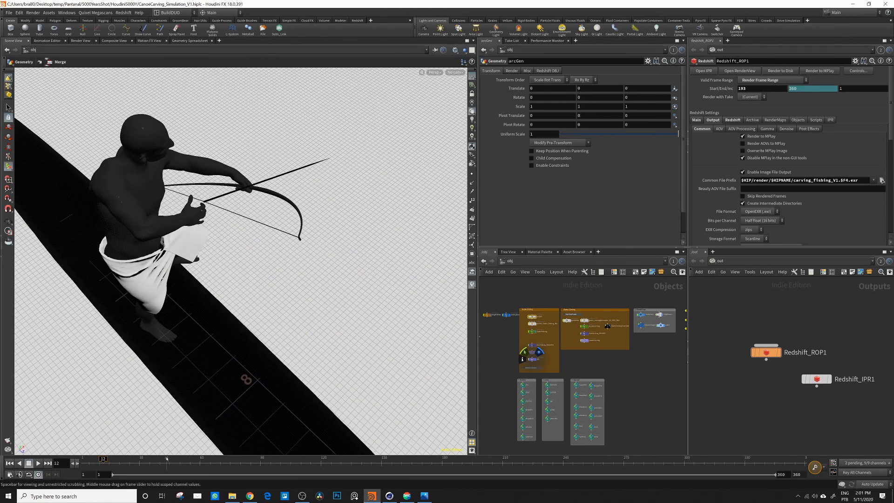
left_click(238, 462)
left_click(277, 461)
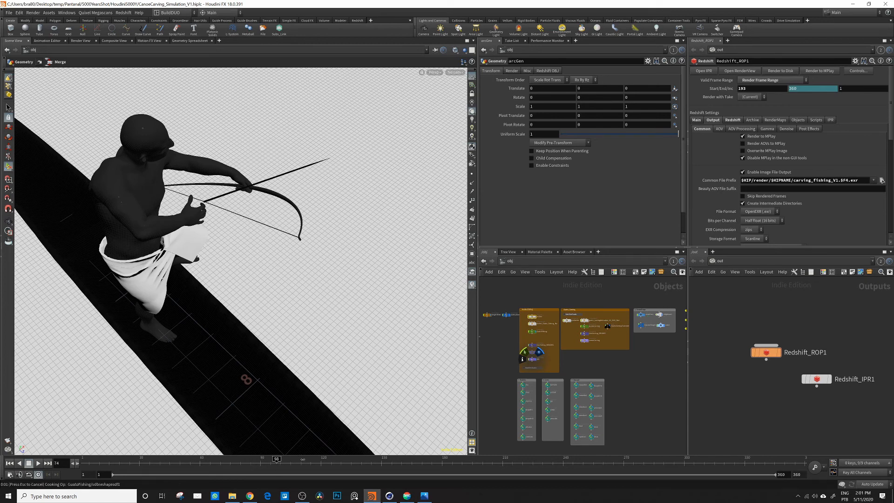
left_click(510, 461)
left_click_drag(204, 197, 201, 222)
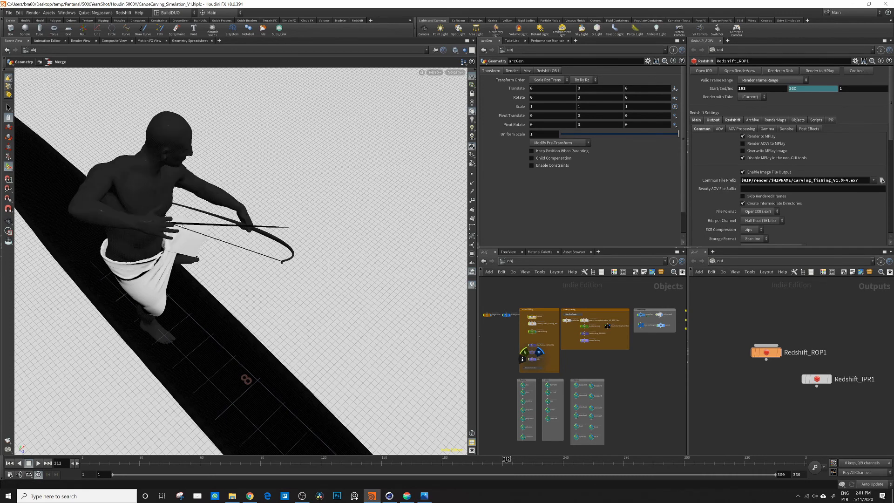
key("Escape")
left_click_drag(72, 363, 142, 225)
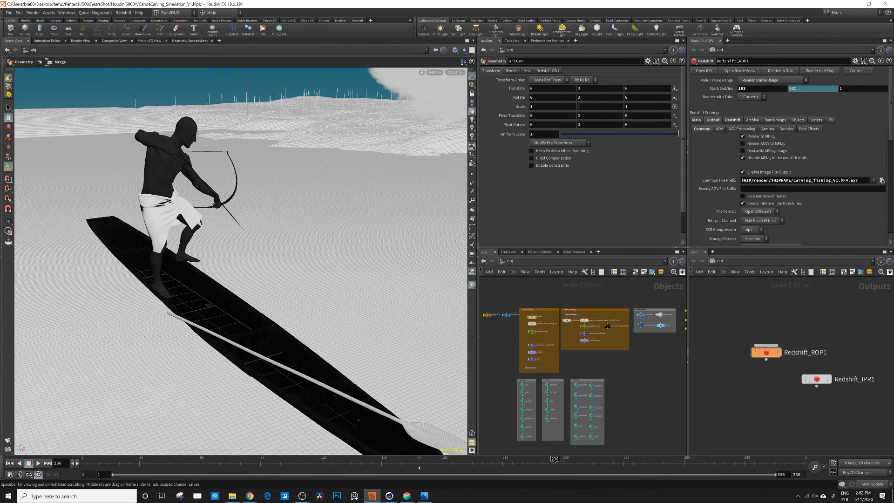
Step: Switch to Cinema 4D, orbit around the archer on the canoe in FishScene.c4d and play the animation
left_click(389, 495)
left_click_drag(386, 204, 341, 83, "alt")
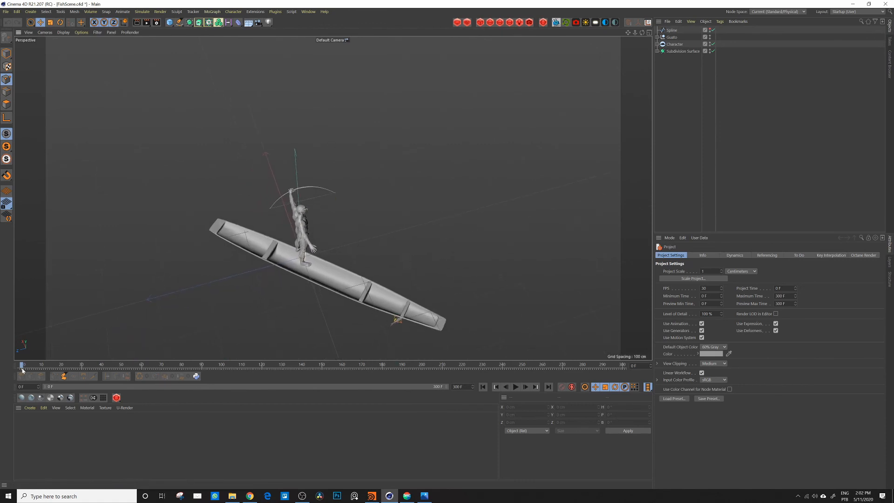
left_click(516, 386)
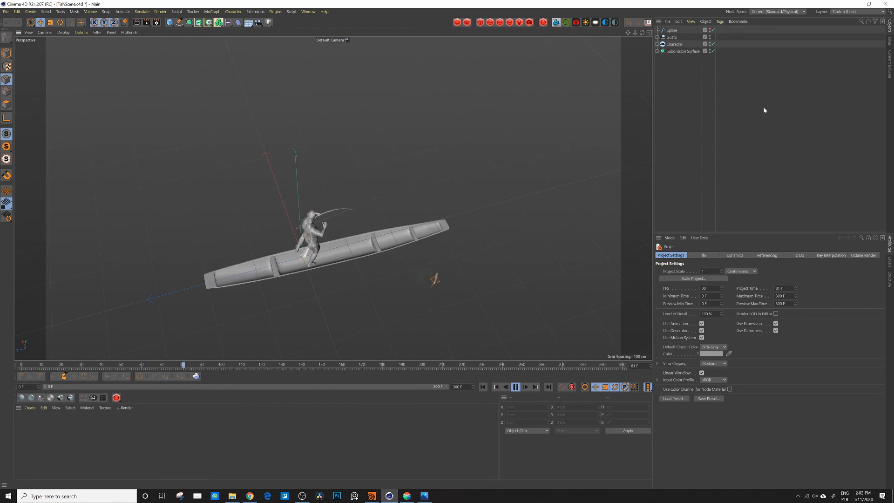
Step: Select the Spline object, examine the playing archer, canoe and fish from several angles and distances, and stop playback
left_click(671, 31)
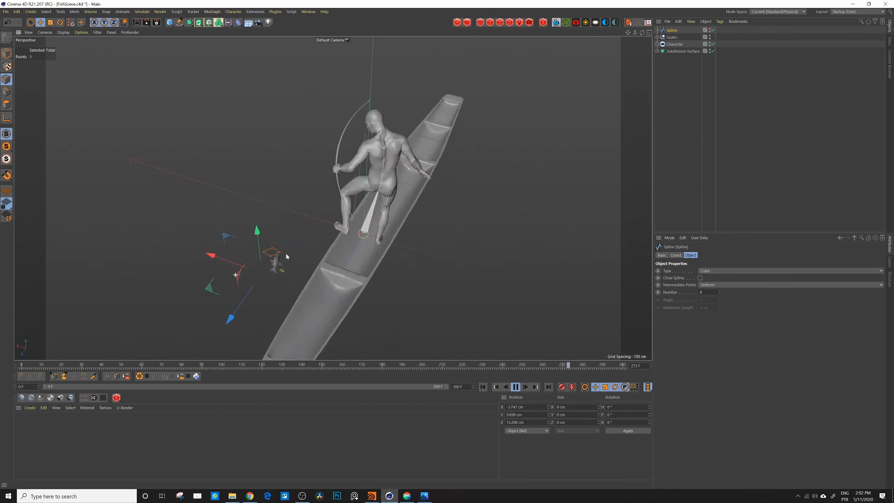
right_click_drag(286, 252, 297, 241, "alt")
left_click_drag(297, 241, 261, 229, "alt")
right_click_drag(261, 229, 219, 209, "alt")
left_click_drag(219, 210, 260, 251, "alt")
right_click_drag(260, 251, 195, 252, "alt")
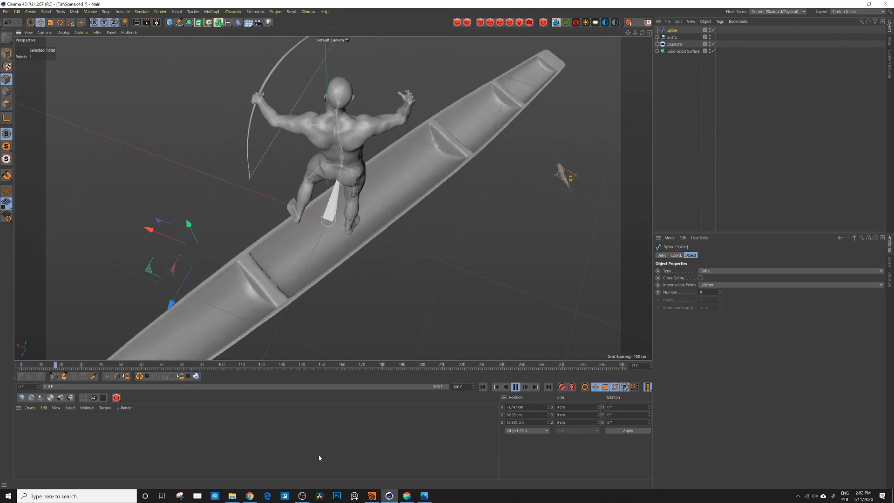
left_click(515, 386)
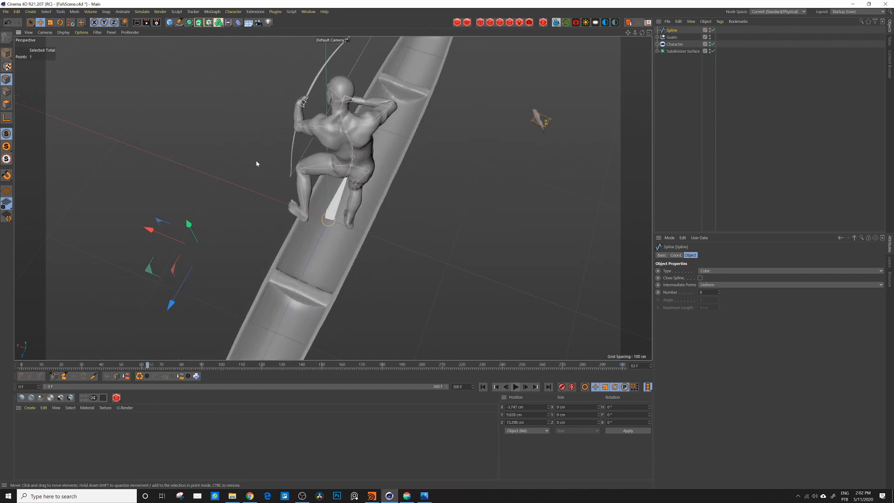
scroll(377, 212, "down", 6)
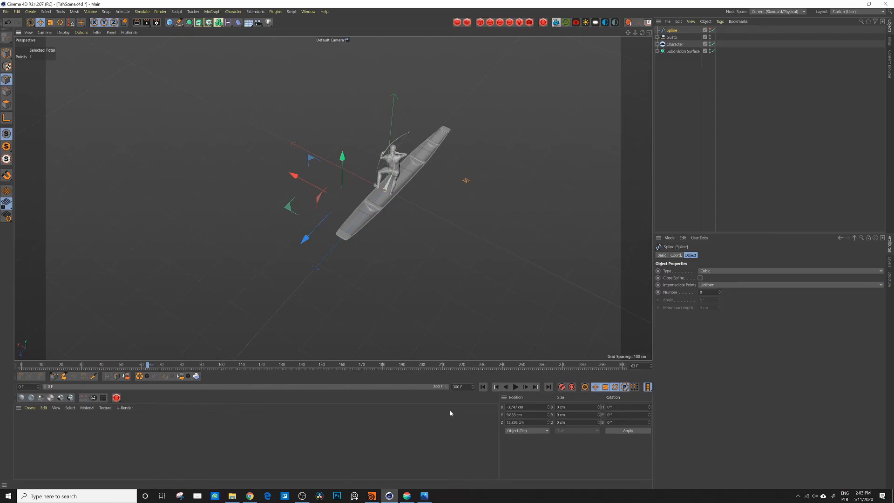
Step: Switch to akeytsu and orbit slightly around the archer in the BowandArrow animation
left_click(406, 495)
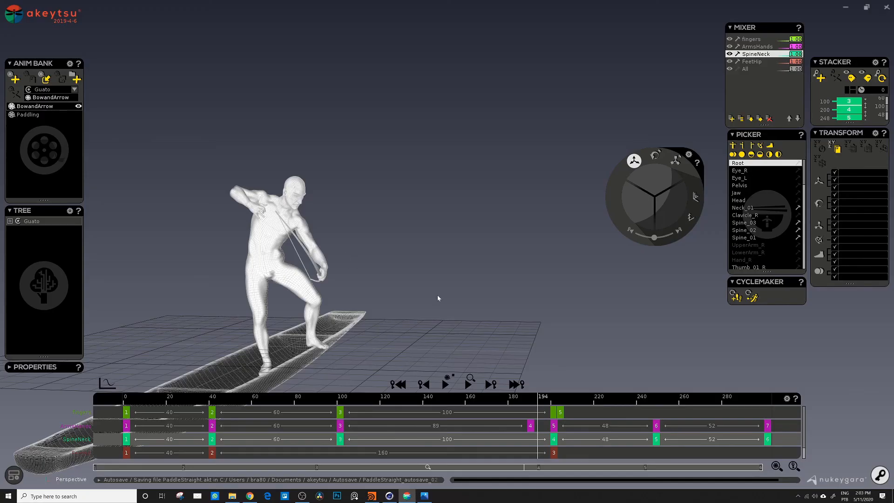
left_click_drag(429, 289, 404, 300, "alt")
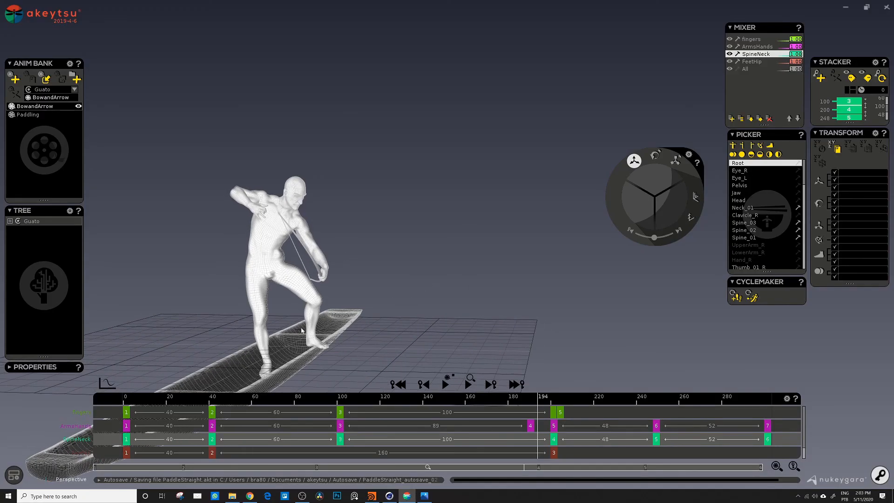